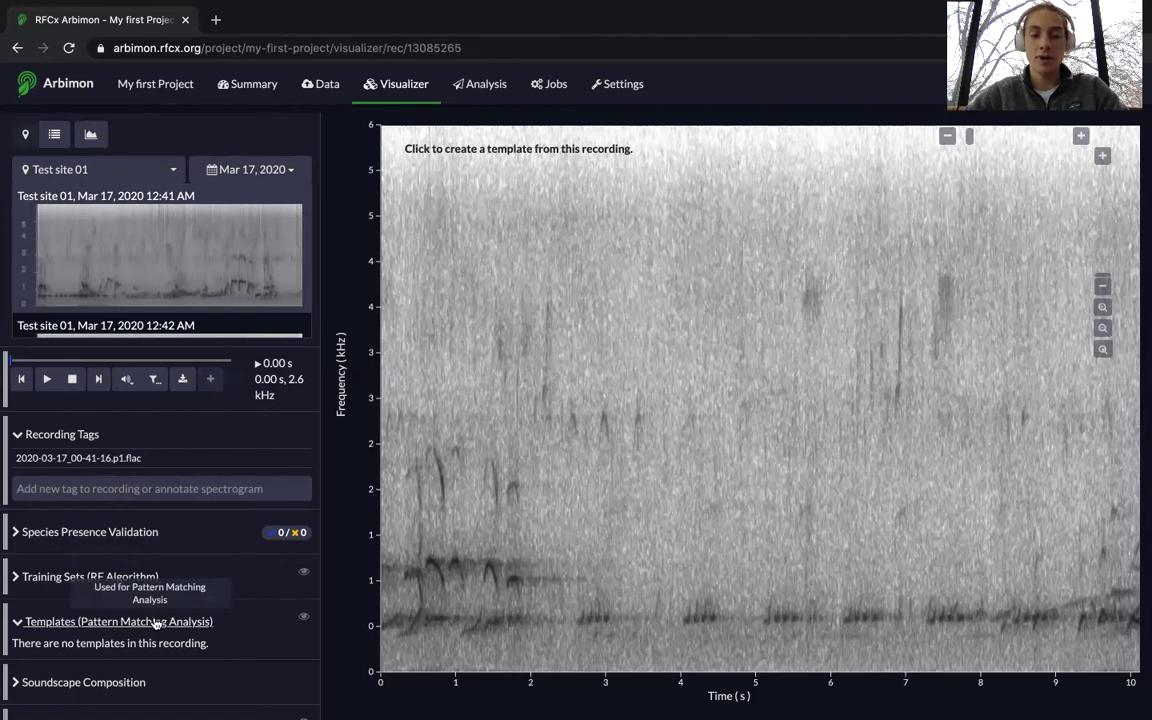
- Expand the Training Sets (RF Algorithm) section beside the Mar 17, 2020 Test site 01 spectrogram
{"action": "left_click", "coordinate": [132, 576]}
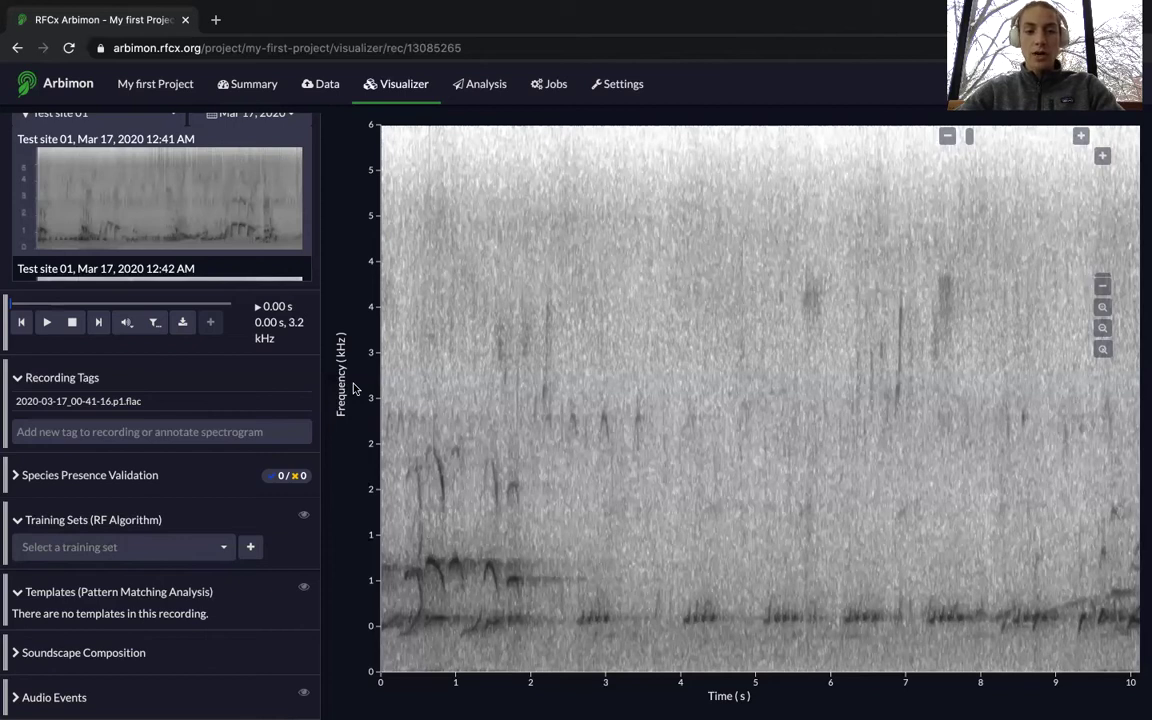
- Add a training set named 'Sp1' whose sound is sp1 Common Song
{"action": "scroll", "coordinate": [107, 545], "scroll_direction": "up", "scroll_amount": 1}
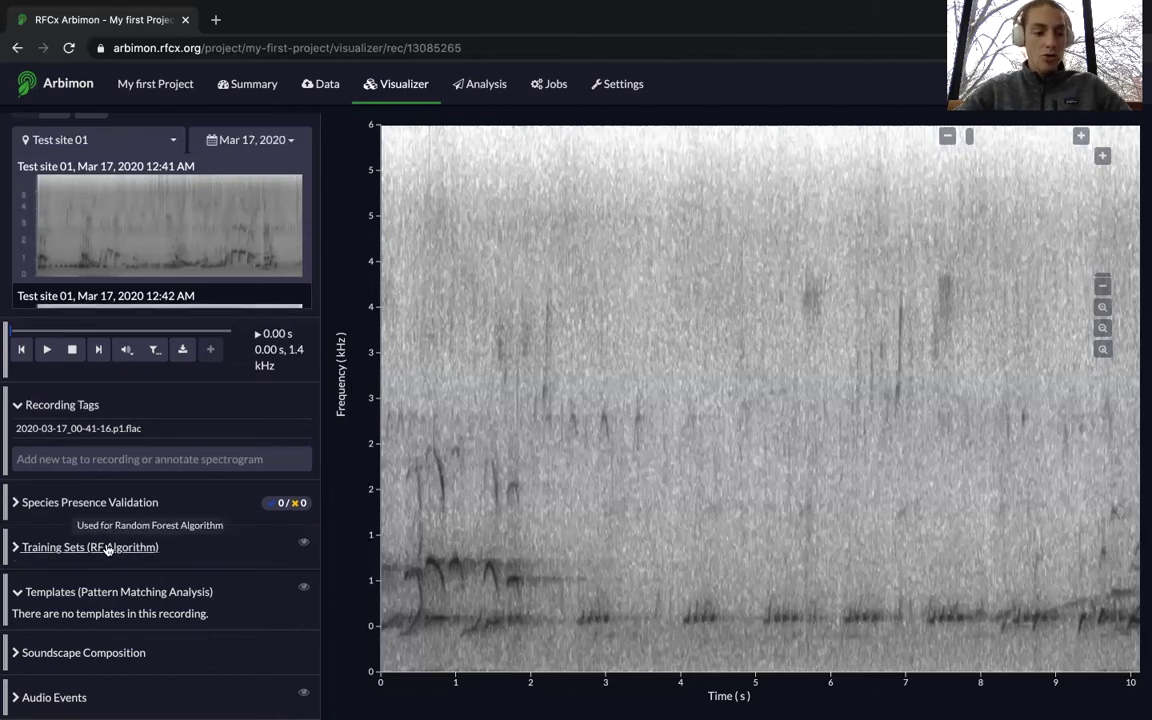
{"action": "left_click", "coordinate": [107, 547]}
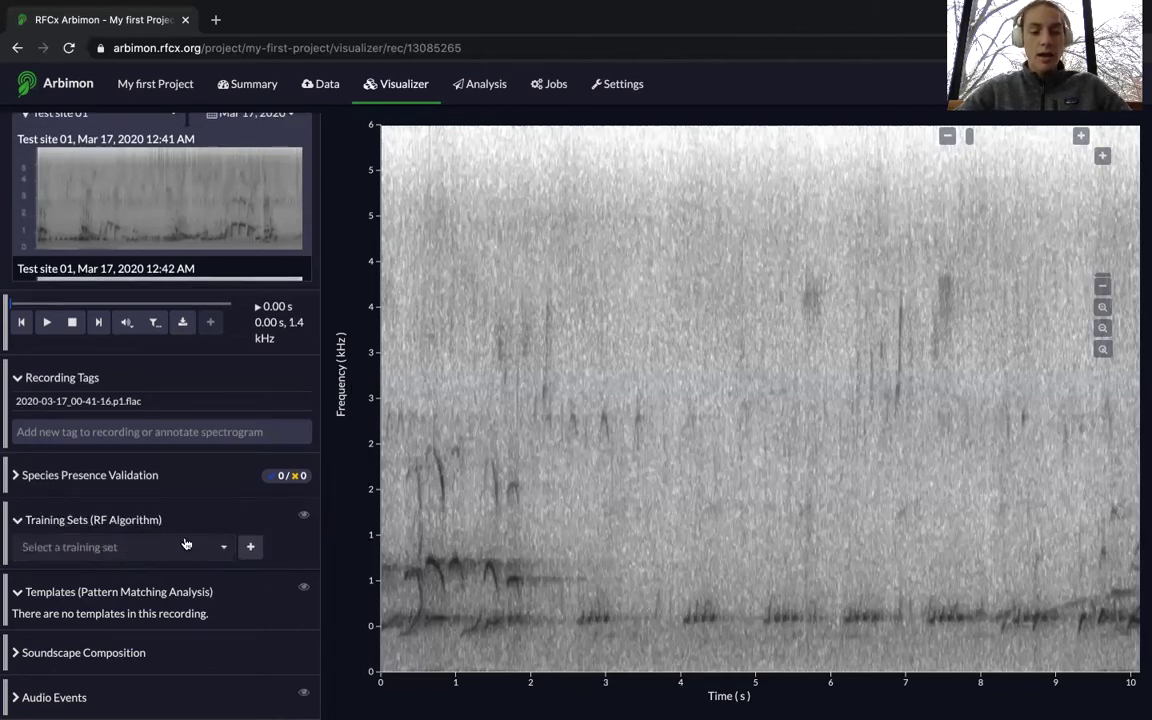
{"action": "left_click", "coordinate": [252, 547]}
{"action": "type", "text": "Sp1"}
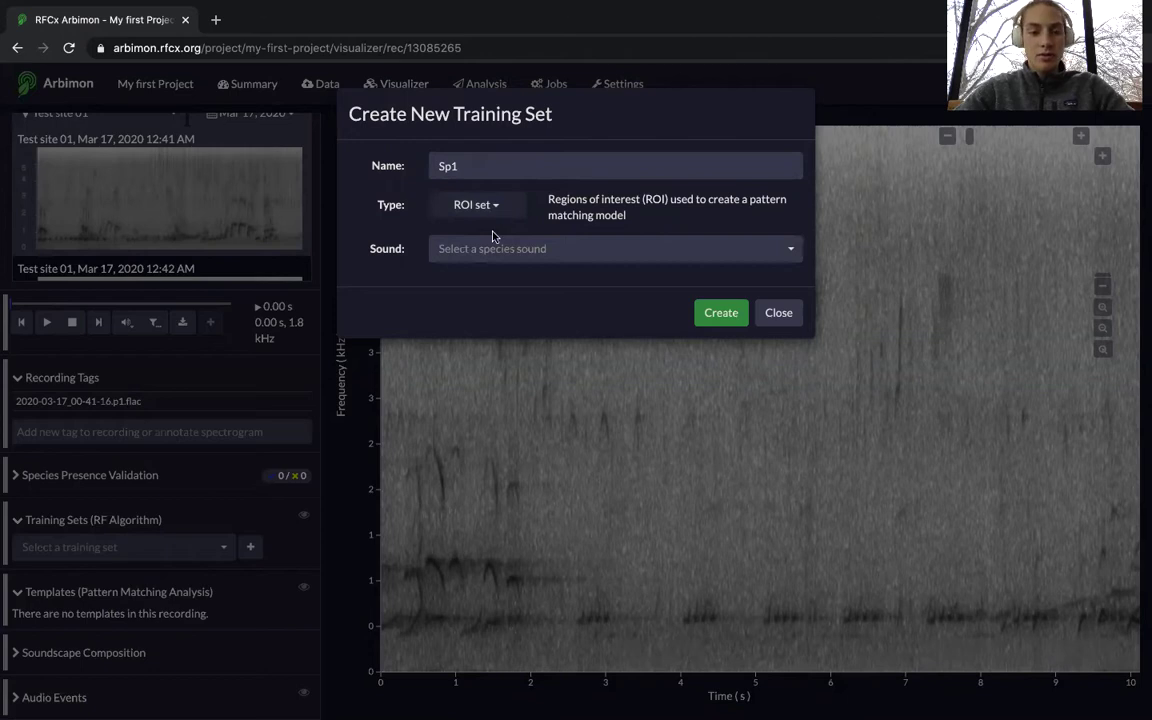
{"action": "left_click", "coordinate": [550, 248]}
{"action": "left_click", "coordinate": [513, 282]}
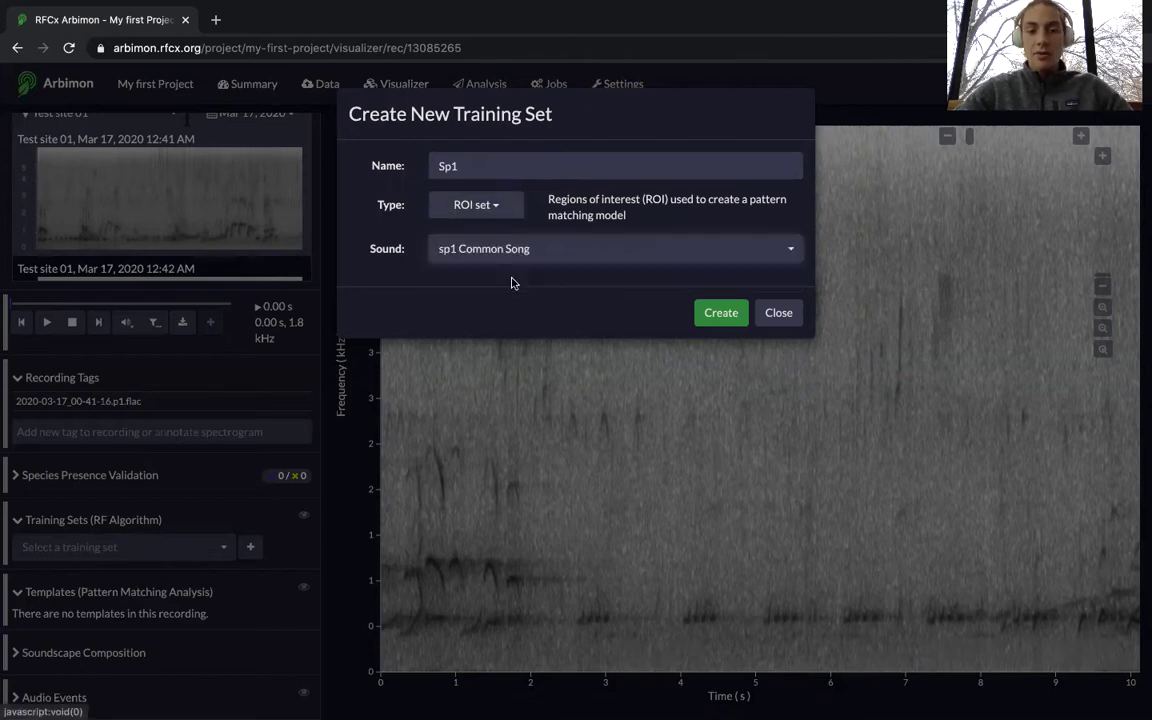
{"action": "left_click", "coordinate": [716, 314]}
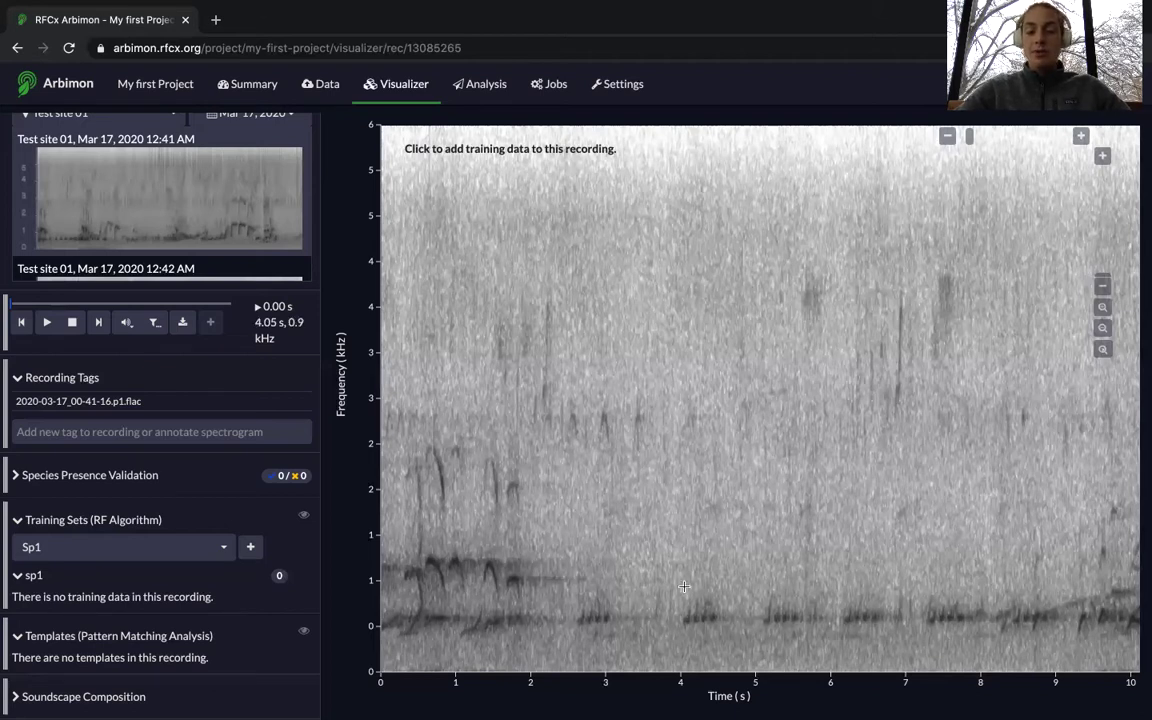
- Box the call at 3.90–4.58 s, 0.50–0.88 kHz and add it to Sp1 as training data
{"action": "left_click_drag", "start_coordinate": [674, 593], "coordinate": [724, 626]}
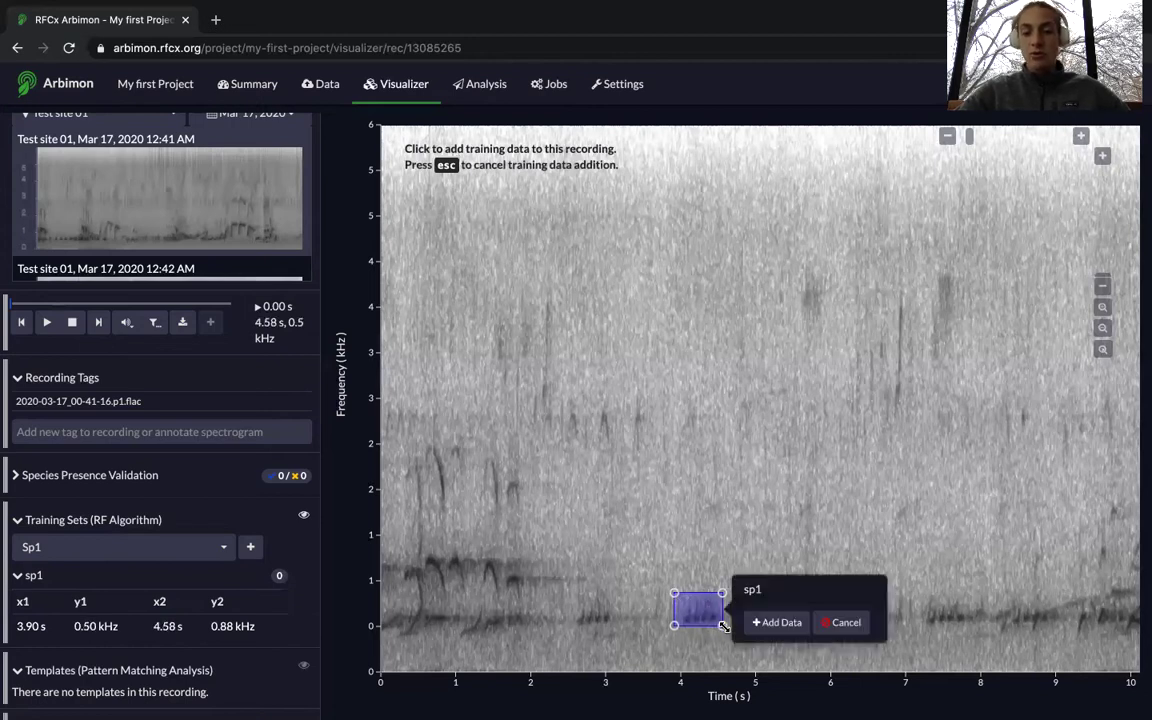
{"action": "left_click", "coordinate": [781, 623]}
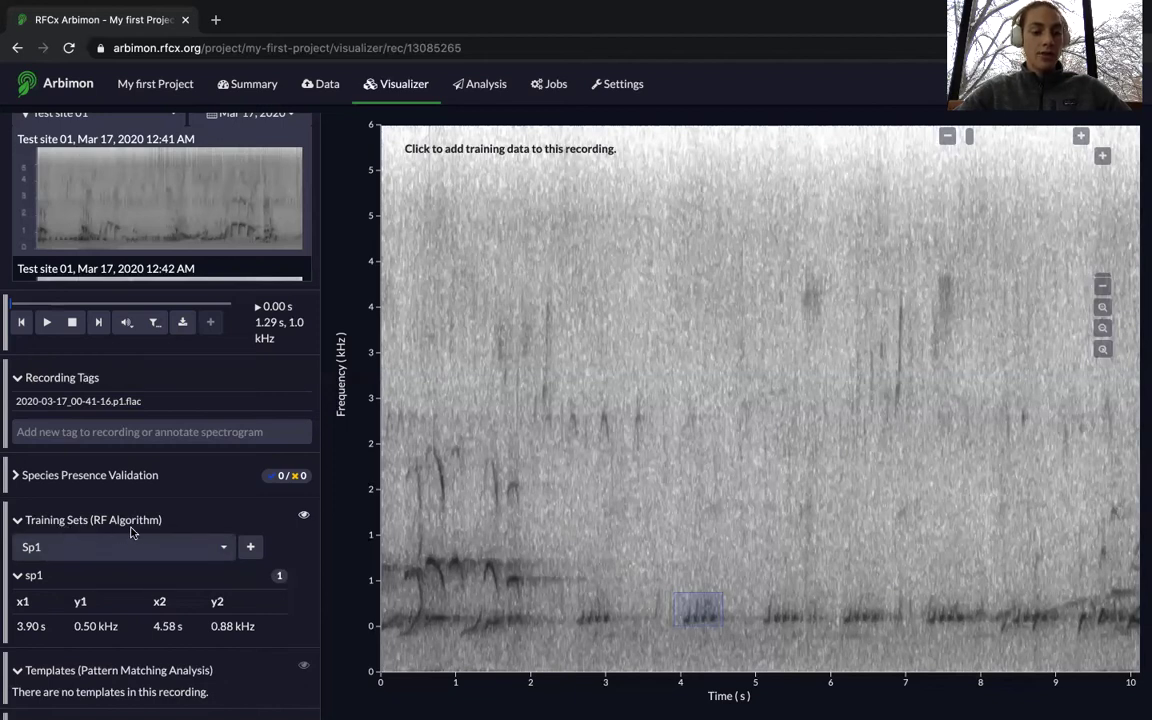
{"action": "scroll", "coordinate": [130, 532], "scroll_direction": "down", "scroll_amount": 1}
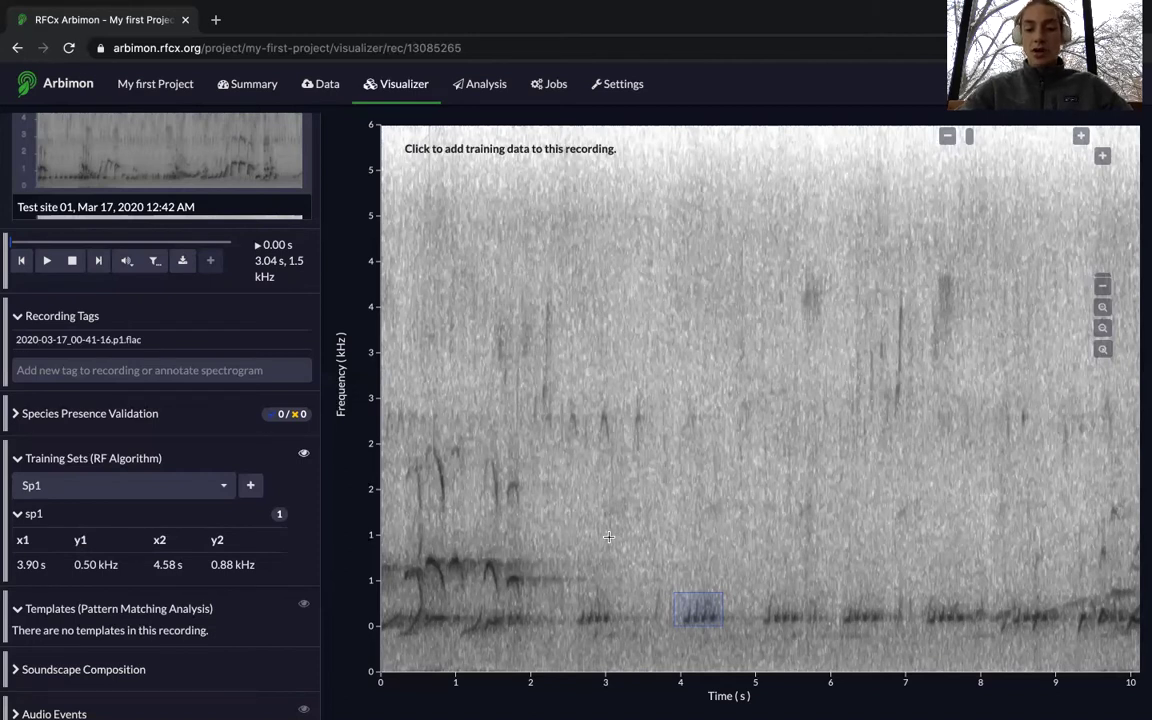
{"action": "left_click", "coordinate": [327, 88]}
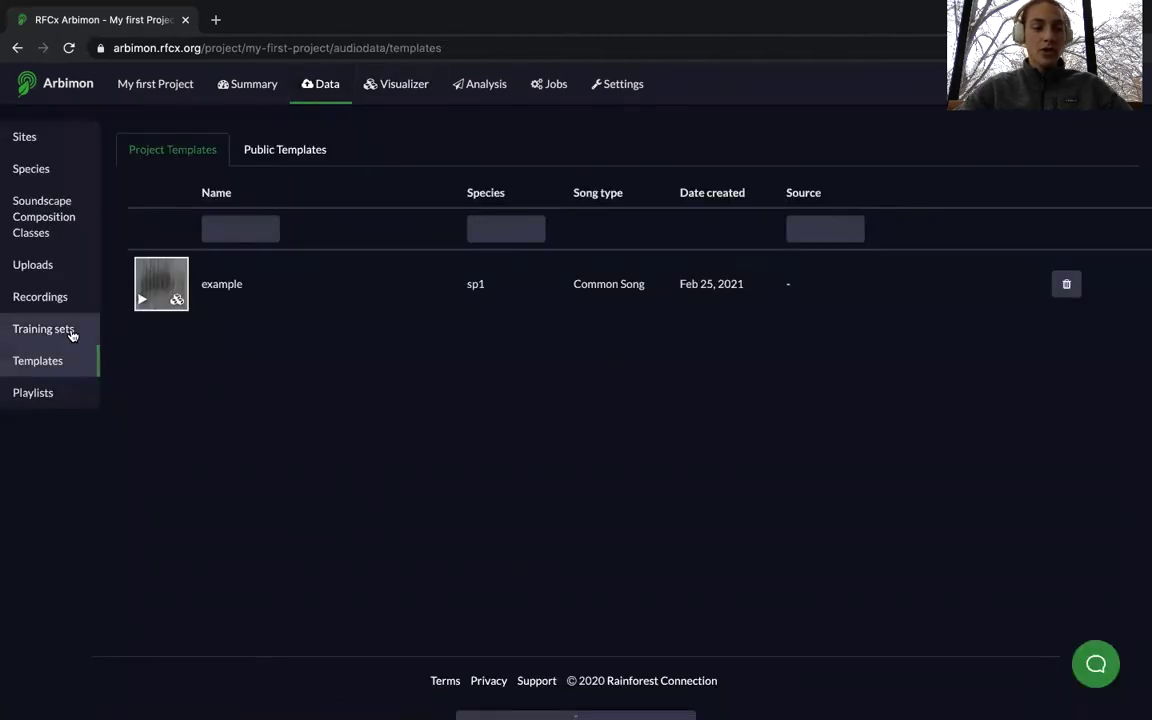
{"action": "left_click", "coordinate": [72, 331]}
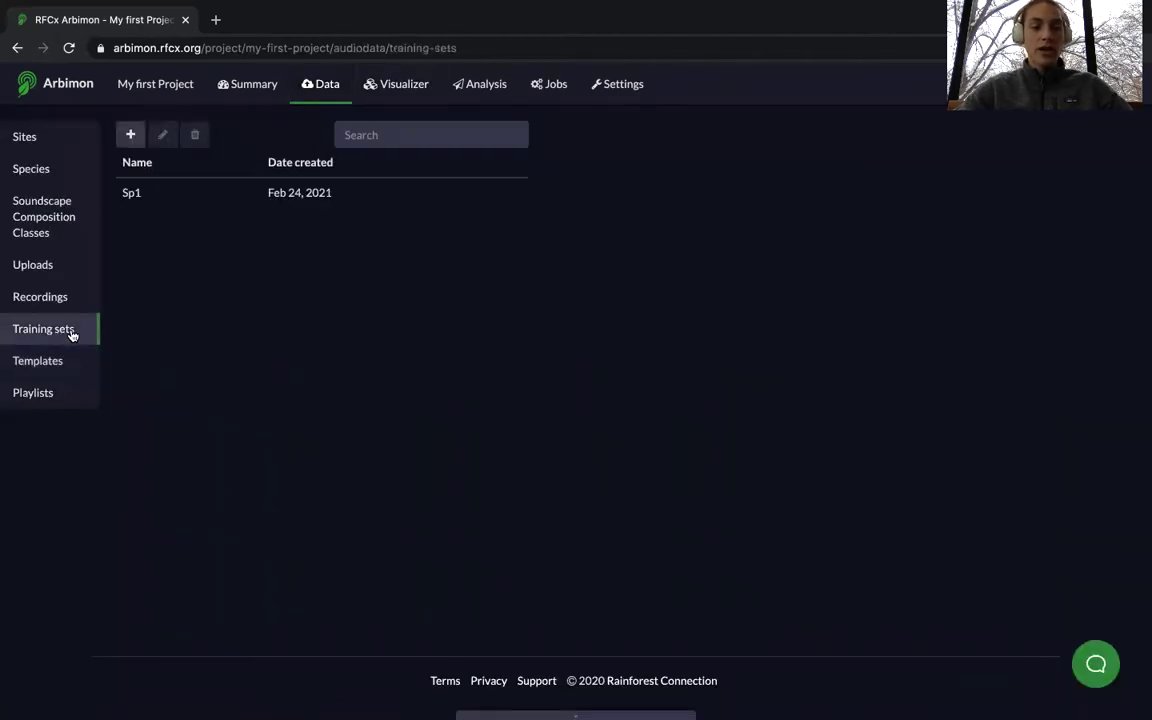
{"action": "left_click", "coordinate": [146, 195]}
{"action": "mouse_move", "coordinate": [624, 334]}
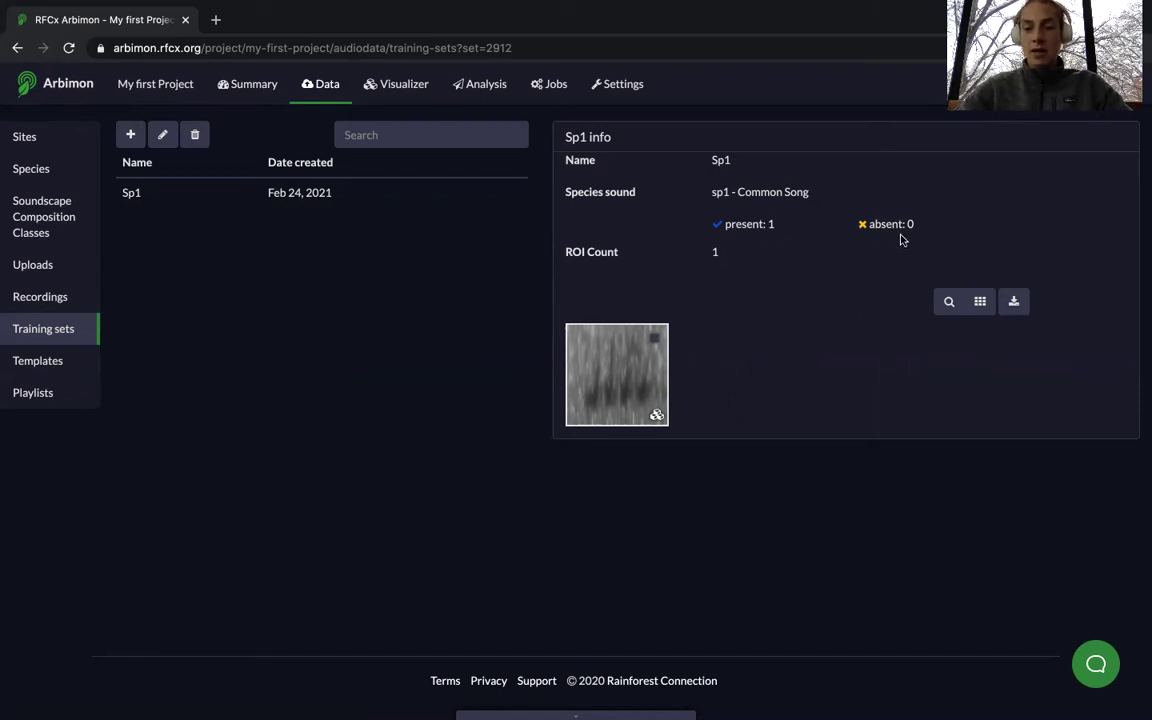
{"action": "left_click", "coordinate": [404, 87]}
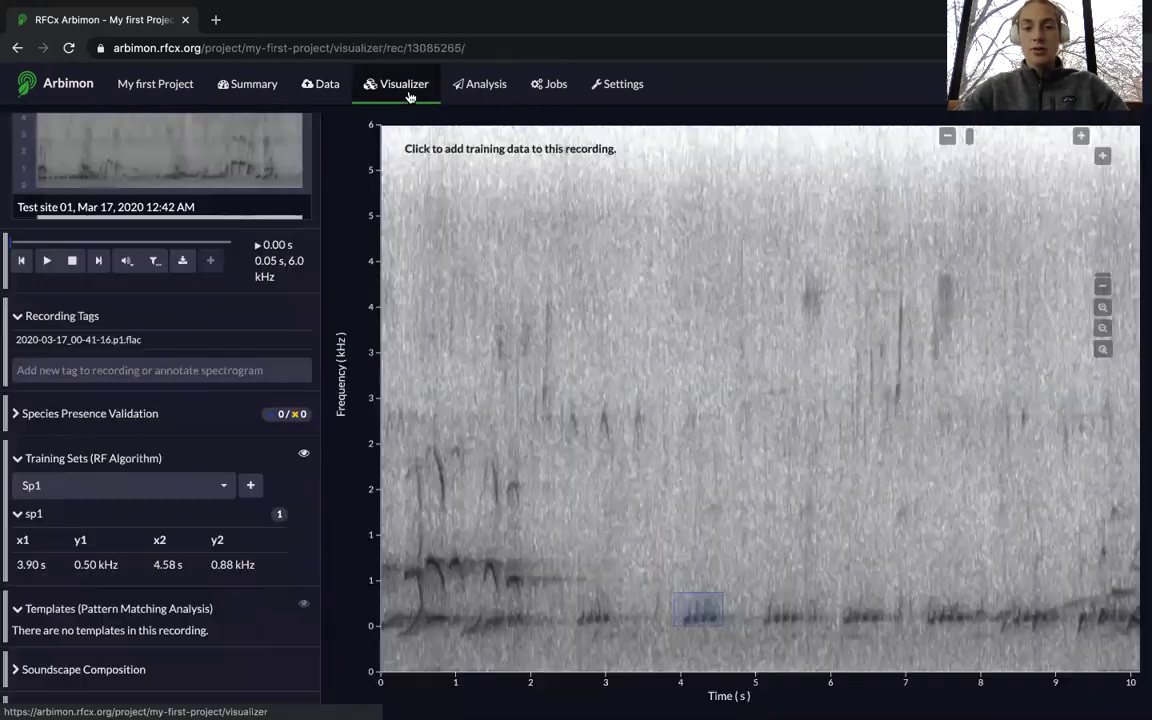
- Expand Species Presence Validation and Others to list sp1 Common Song, leaving its annotation blank
{"action": "left_click", "coordinate": [181, 417]}
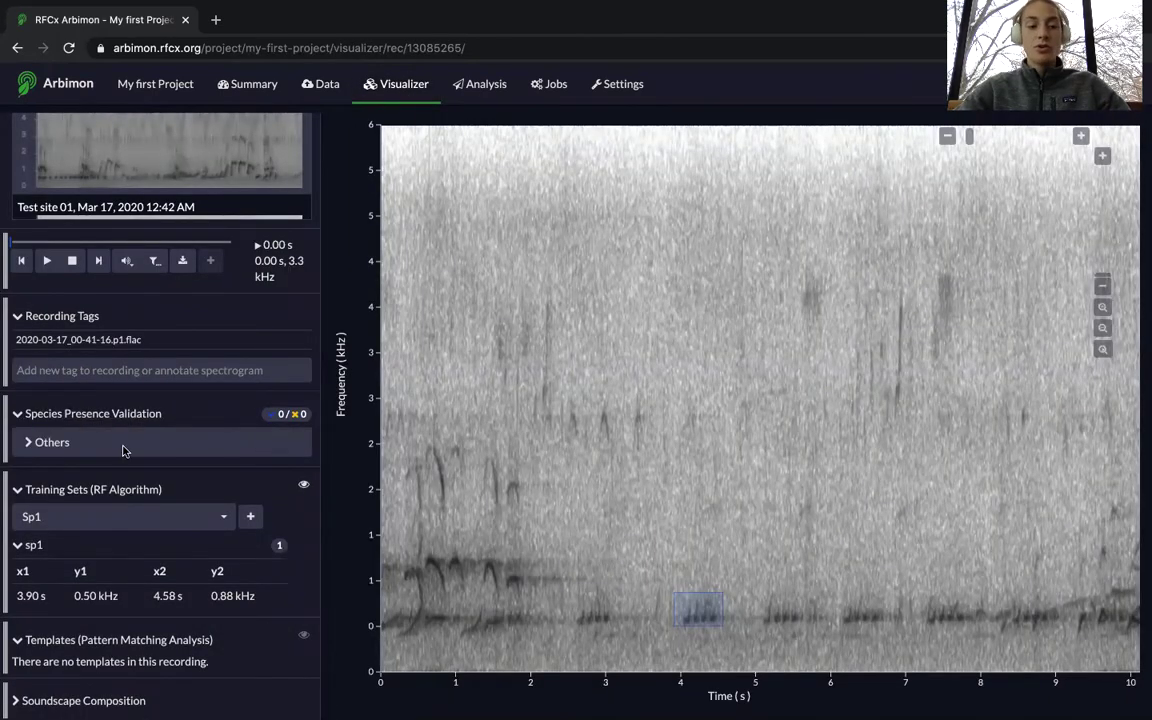
{"action": "left_click", "coordinate": [50, 442]}
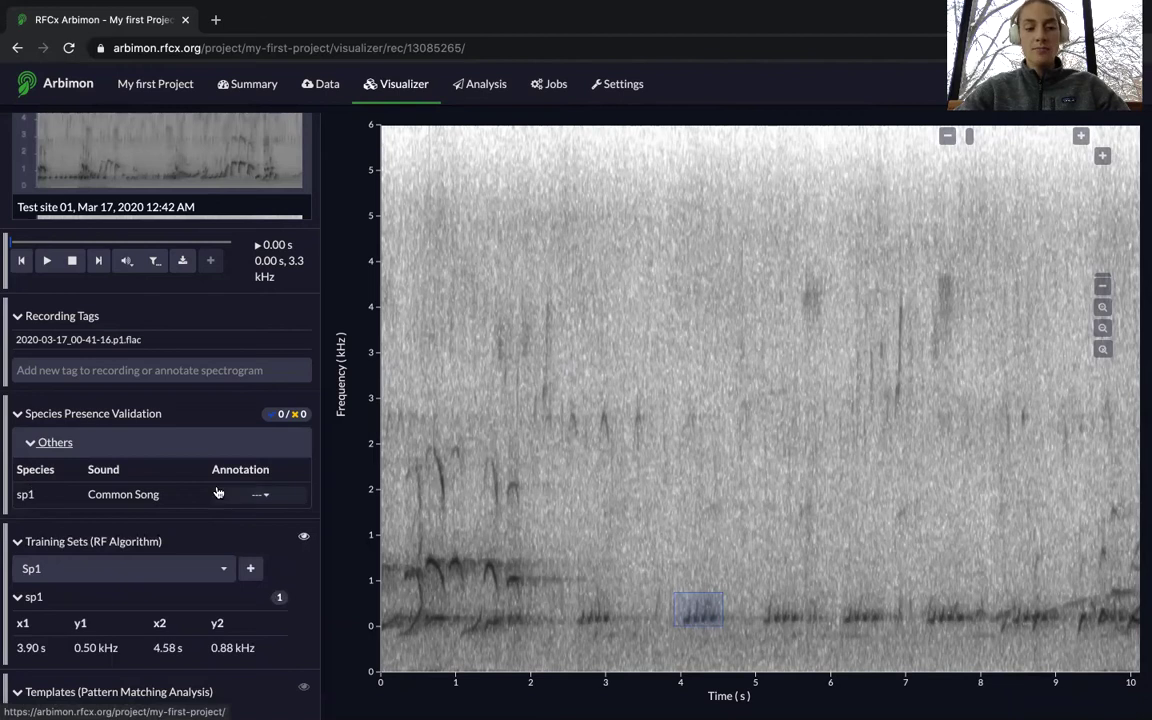
{"action": "left_click", "coordinate": [260, 494]}
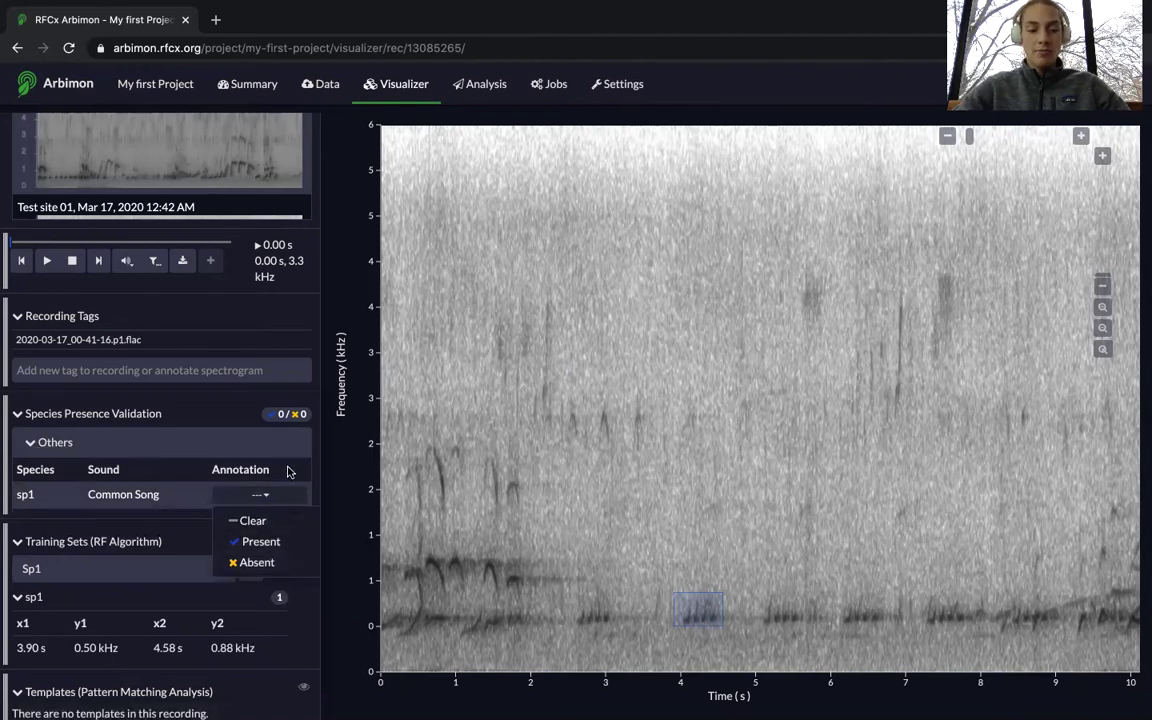
{"action": "left_click", "coordinate": [557, 422]}
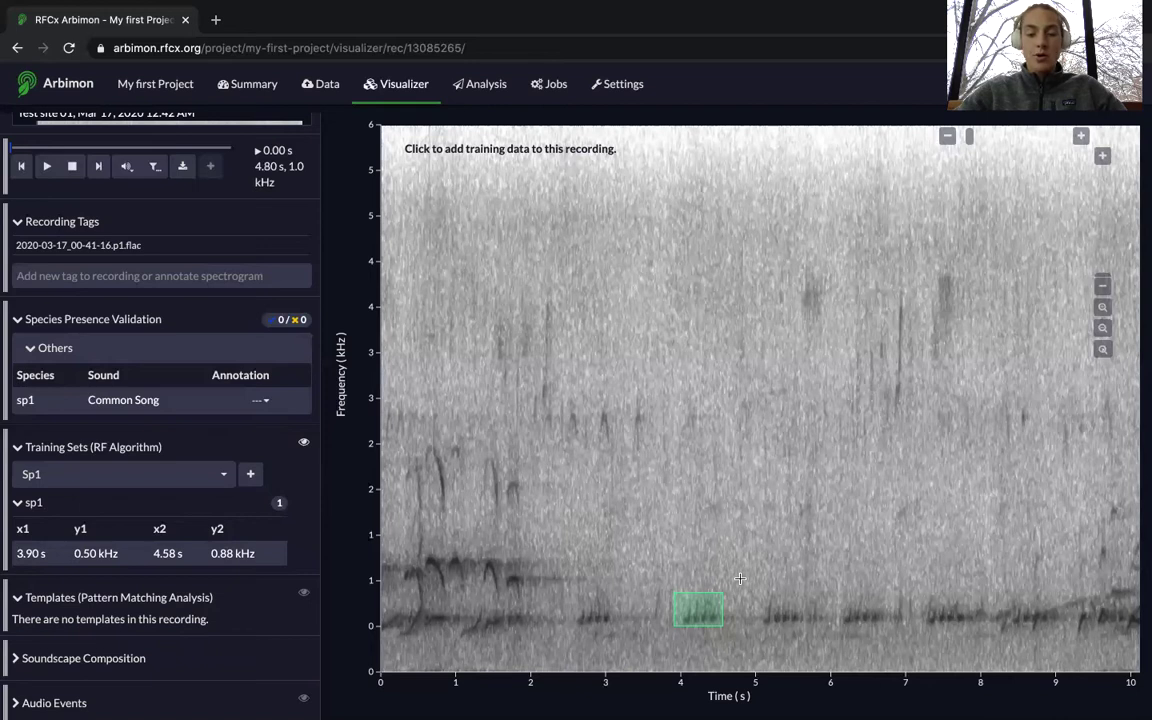
- Outline a second sp1 call at 2.52–3.22 s, then go to BCI-Panama_2018's training sets list
{"action": "left_click_drag", "start_coordinate": [570, 595], "coordinate": [622, 628]}
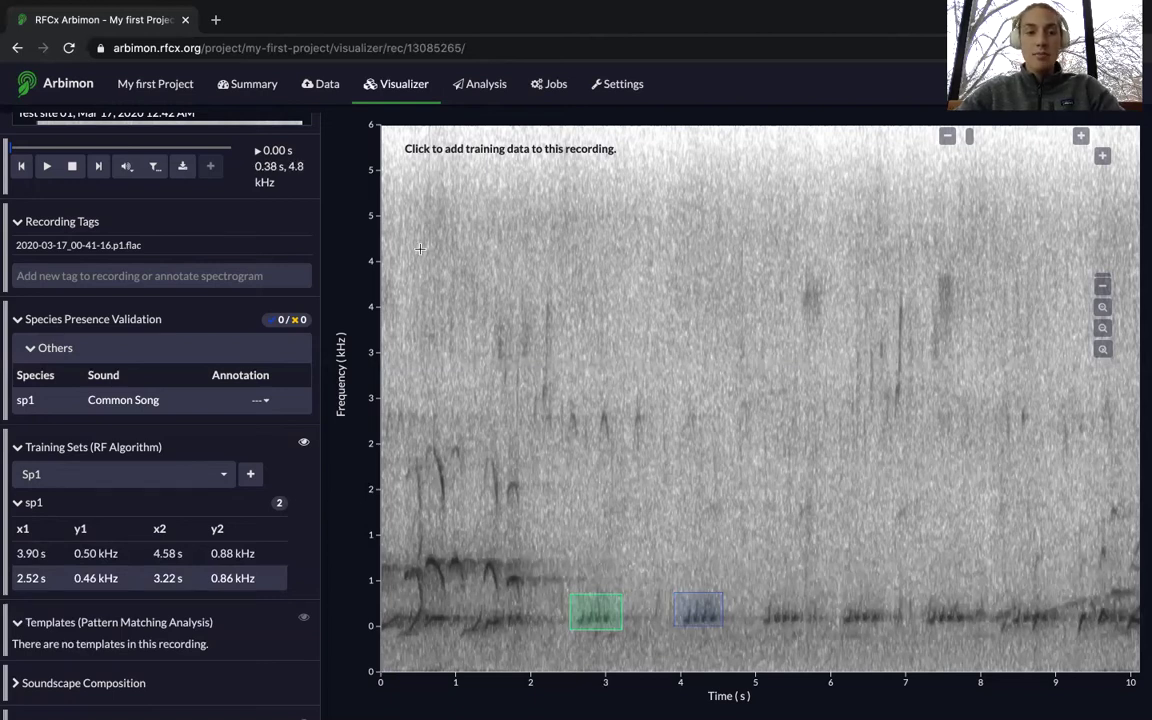
{"action": "left_click", "coordinate": [324, 94]}
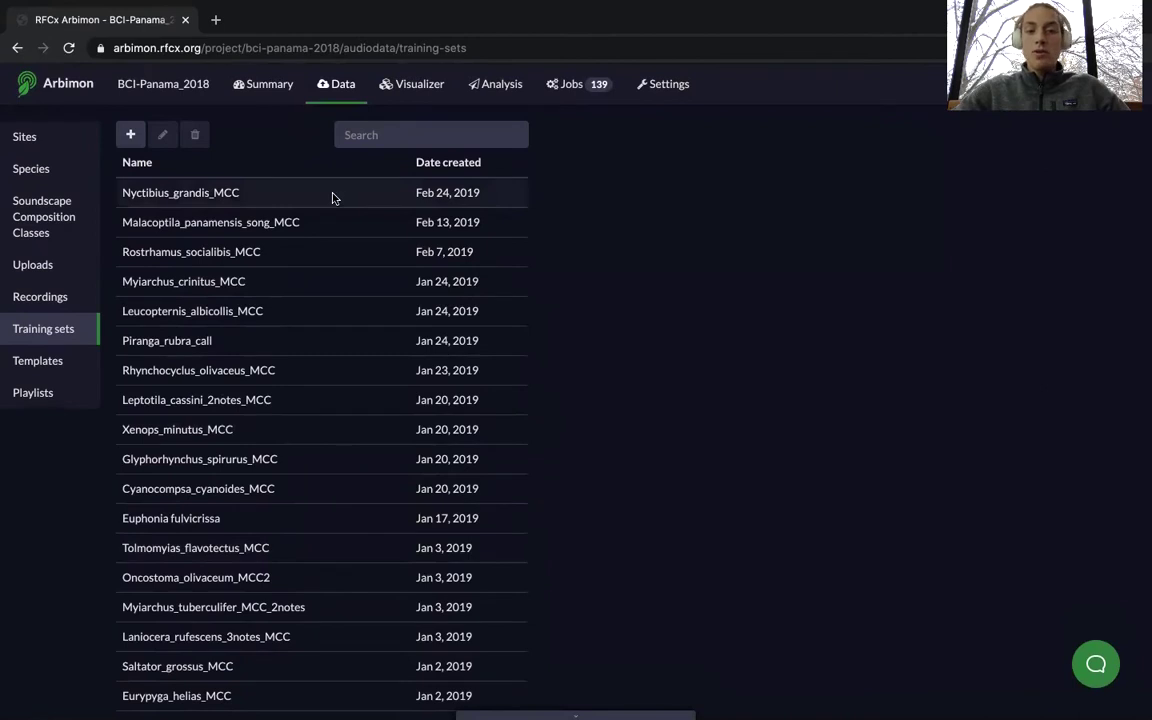
- View the Nyctibius_grandis_MCC training set's regions one at a time in enlarged detail view
{"action": "left_click", "coordinate": [334, 196]}
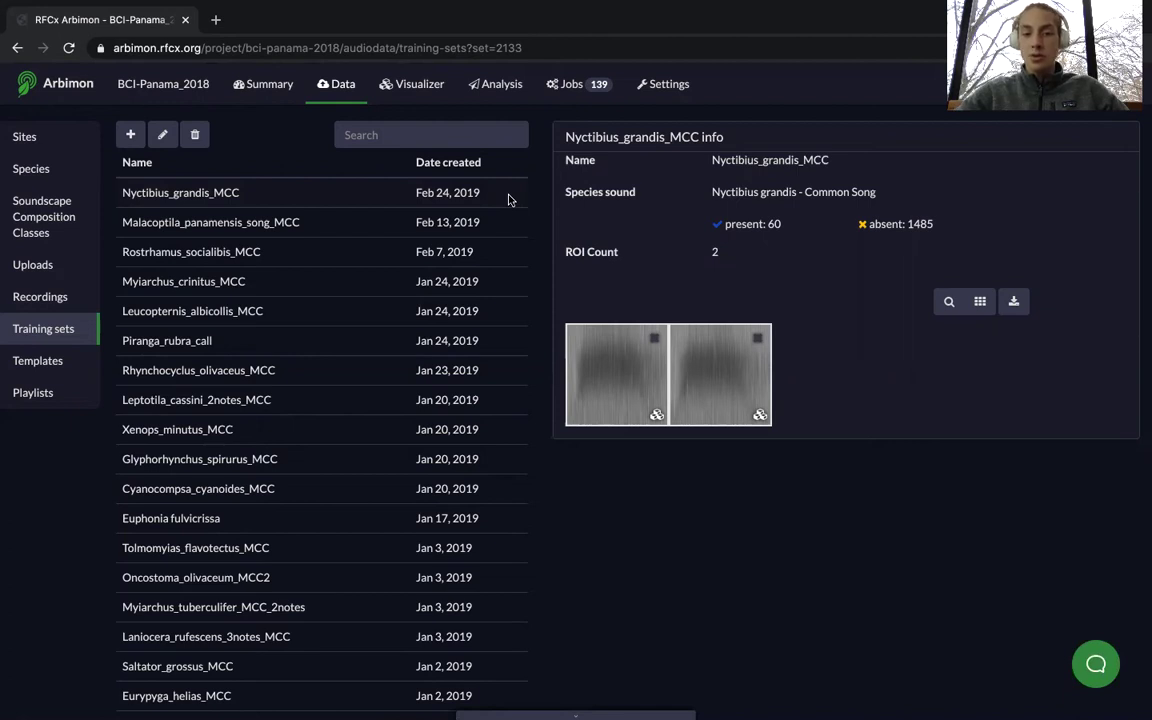
{"action": "left_click", "coordinate": [508, 198]}
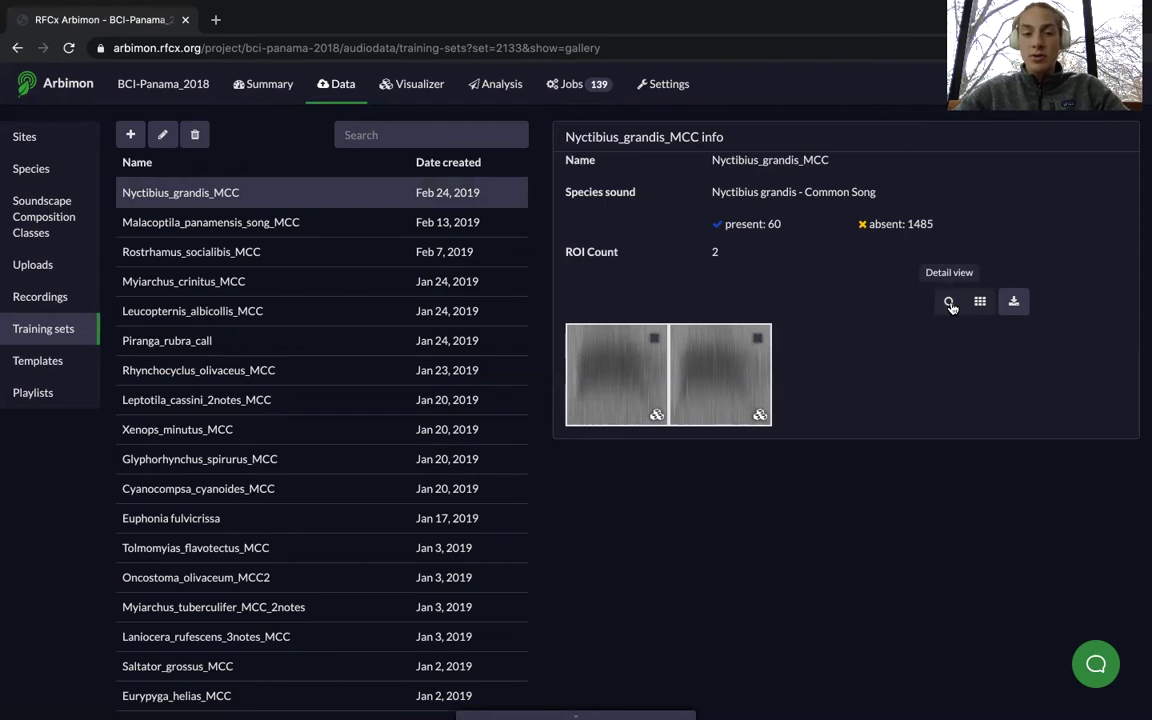
{"action": "left_click", "coordinate": [949, 302]}
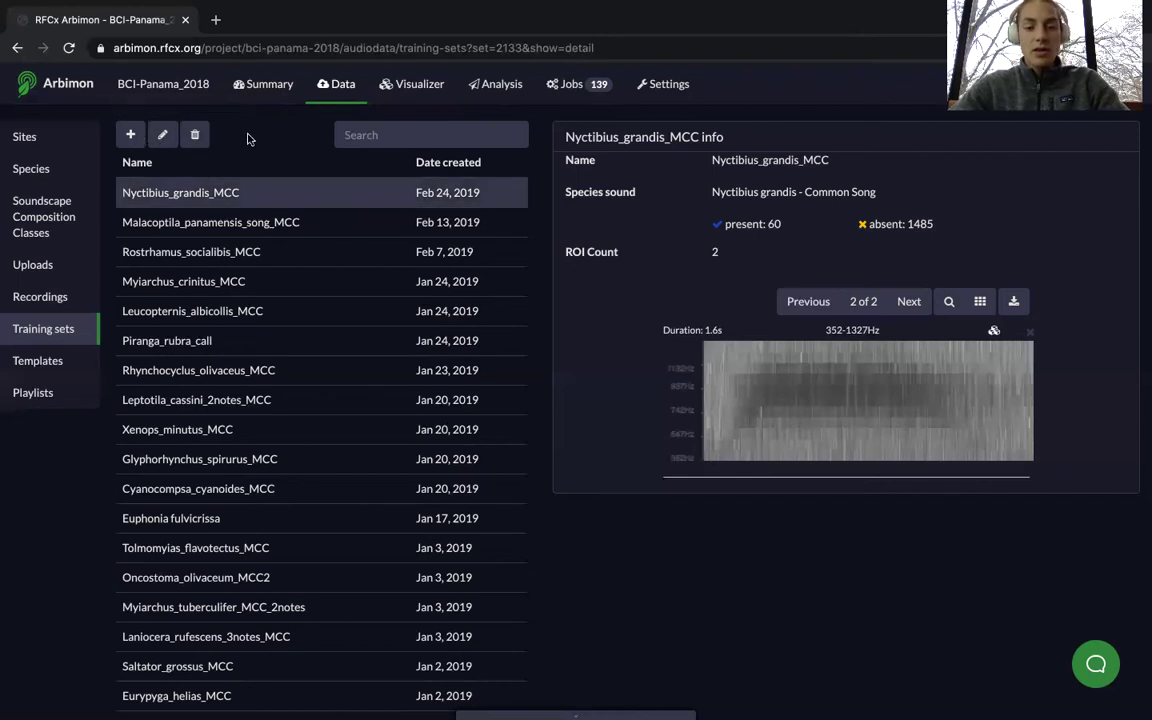
- Cancel the Nyctibius_grandis_MCC edit form unchanged, returning to its two-region thumbnail gallery
{"action": "left_click", "coordinate": [162, 134]}
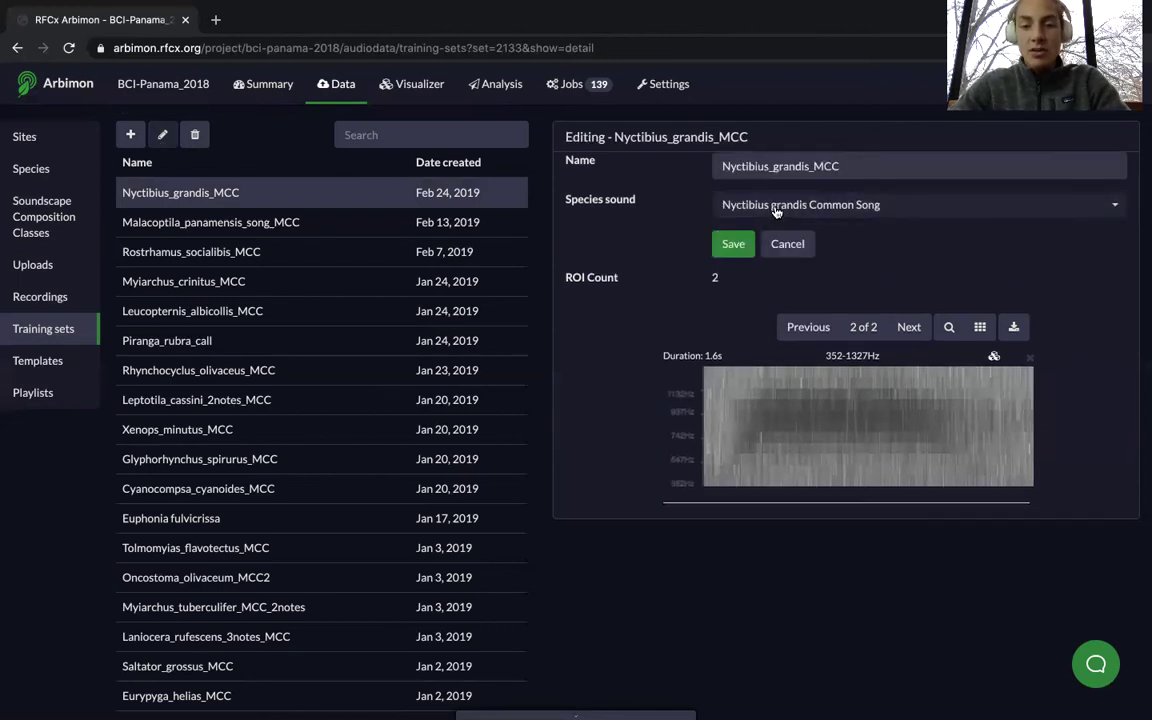
{"action": "left_click", "coordinate": [733, 243]}
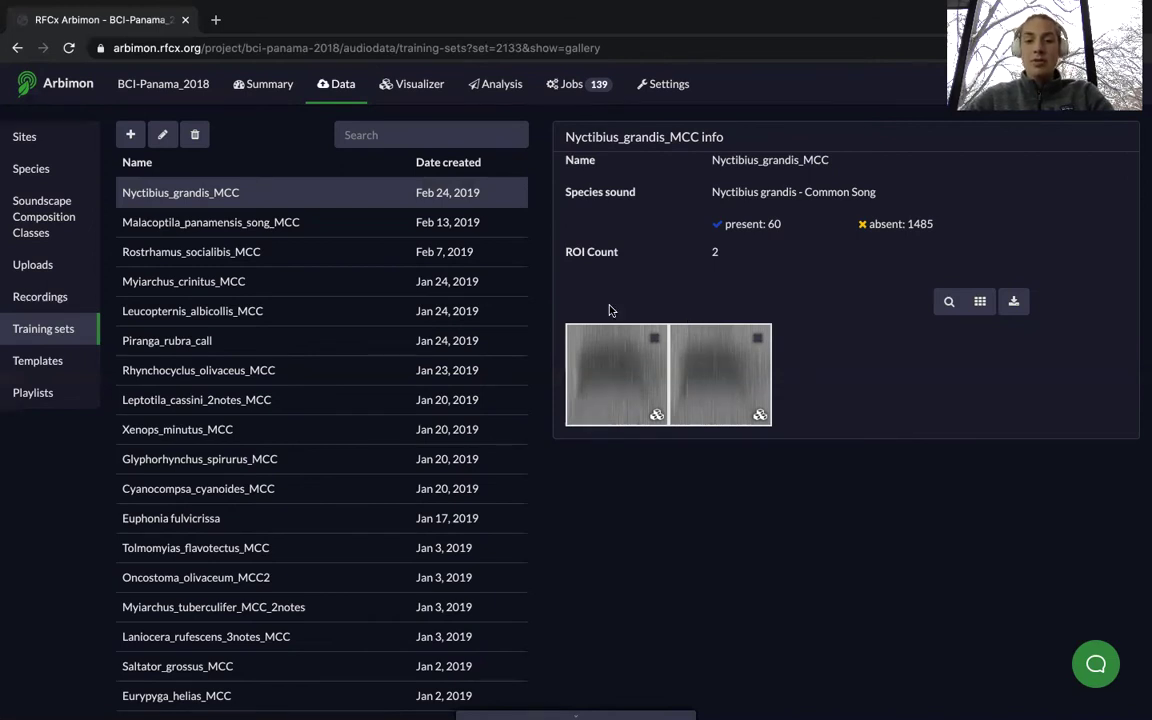
{"action": "mouse_move", "coordinate": [621, 342]}
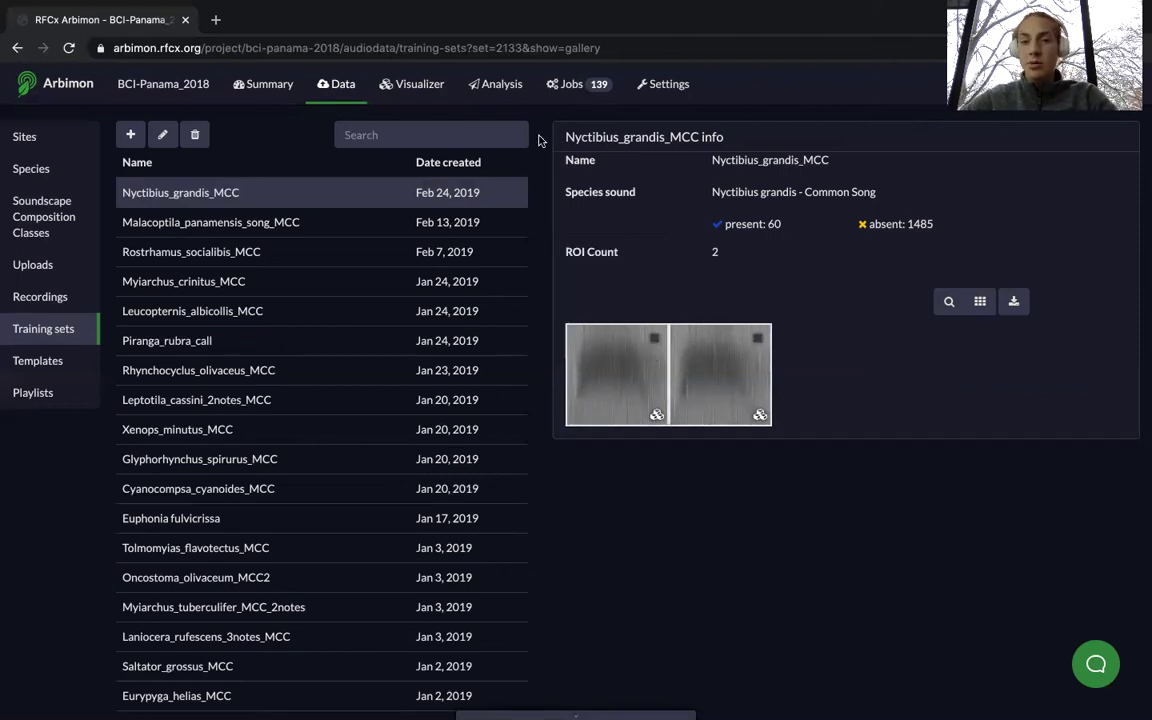
- In the analysis pages, start a new Random Forest model named 'Test5'
{"action": "left_click", "coordinate": [496, 86]}
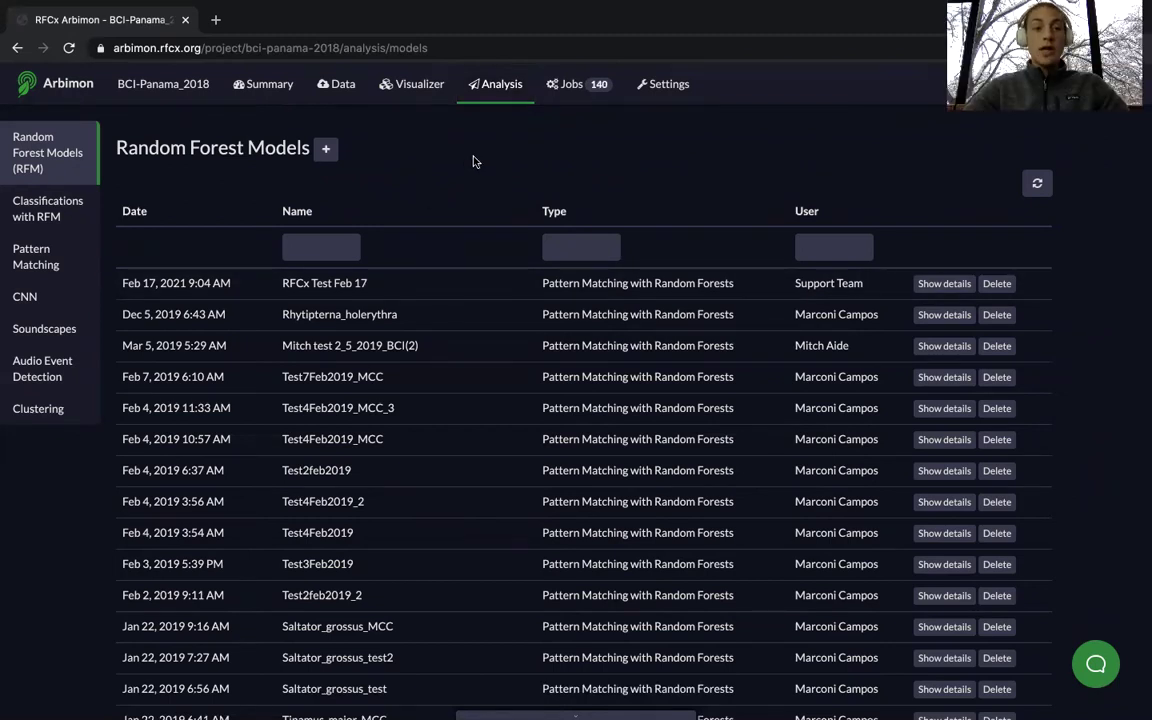
{"action": "left_click", "coordinate": [318, 150]}
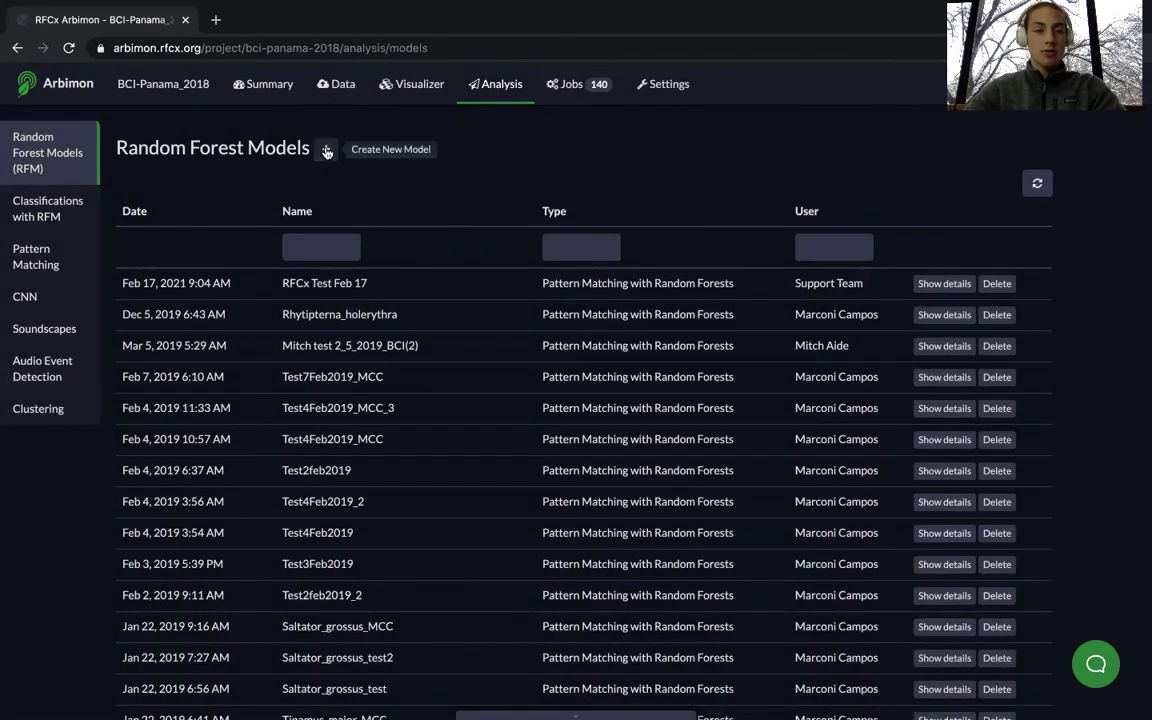
{"action": "left_click", "coordinate": [326, 150]}
{"action": "left_click", "coordinate": [362, 185]}
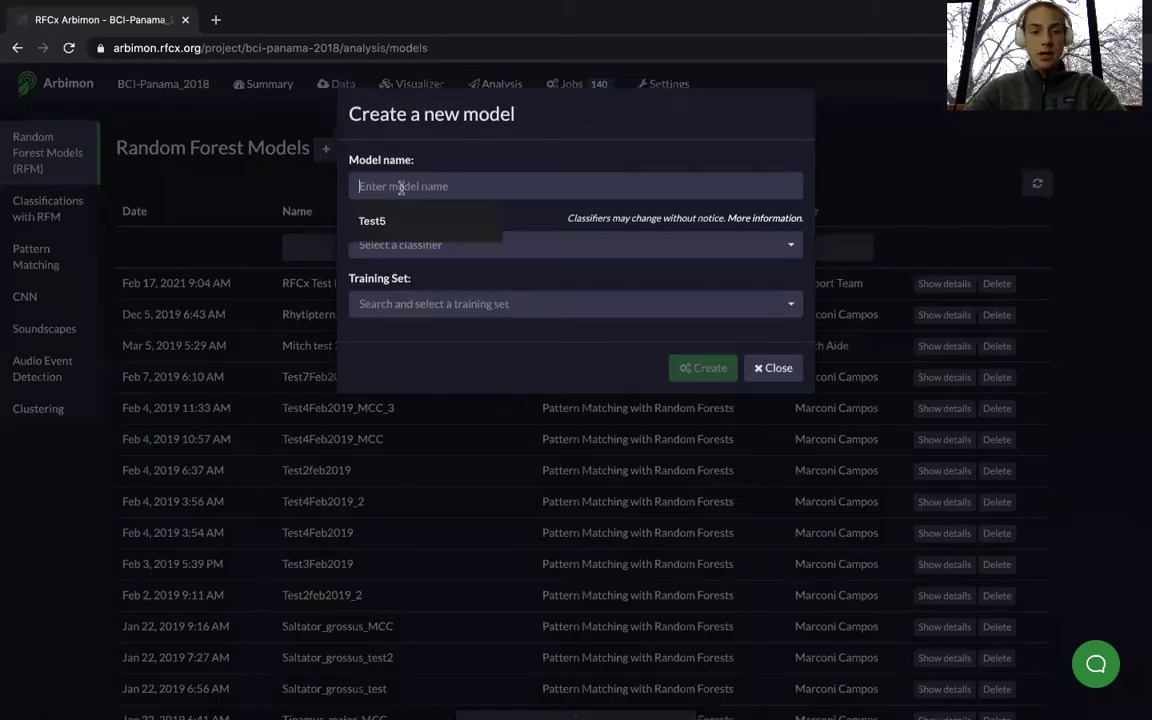
{"action": "key", "text": "Escape"}
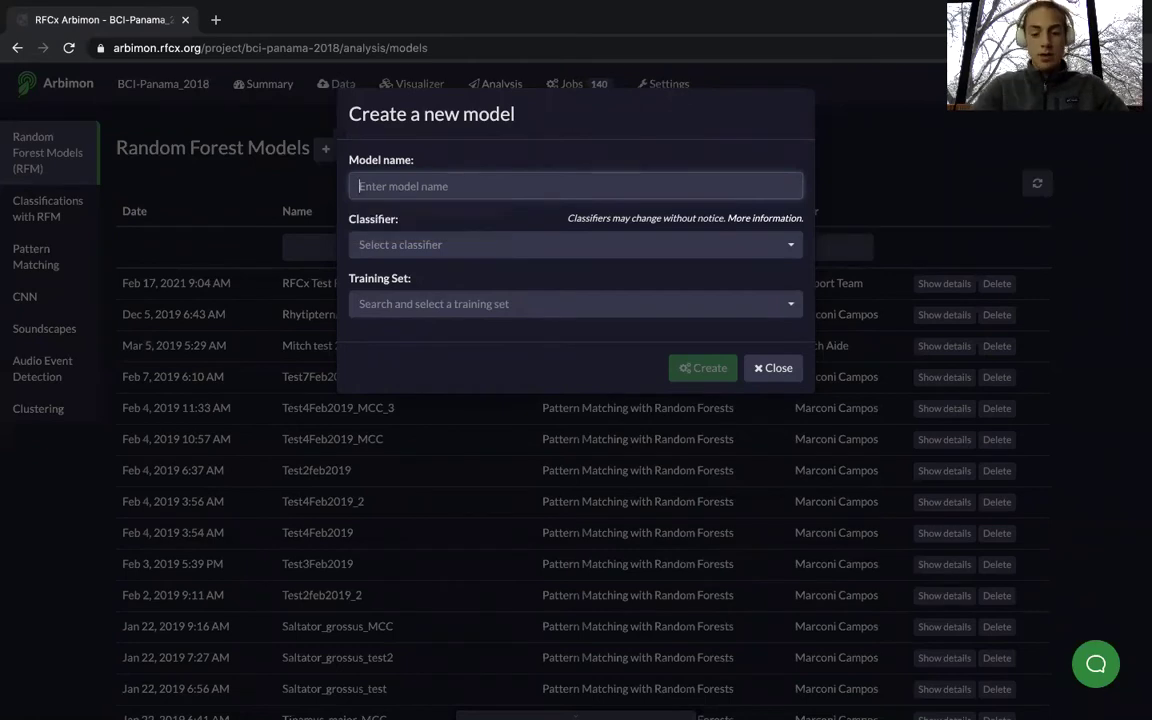
{"action": "type", "text": "Te"}
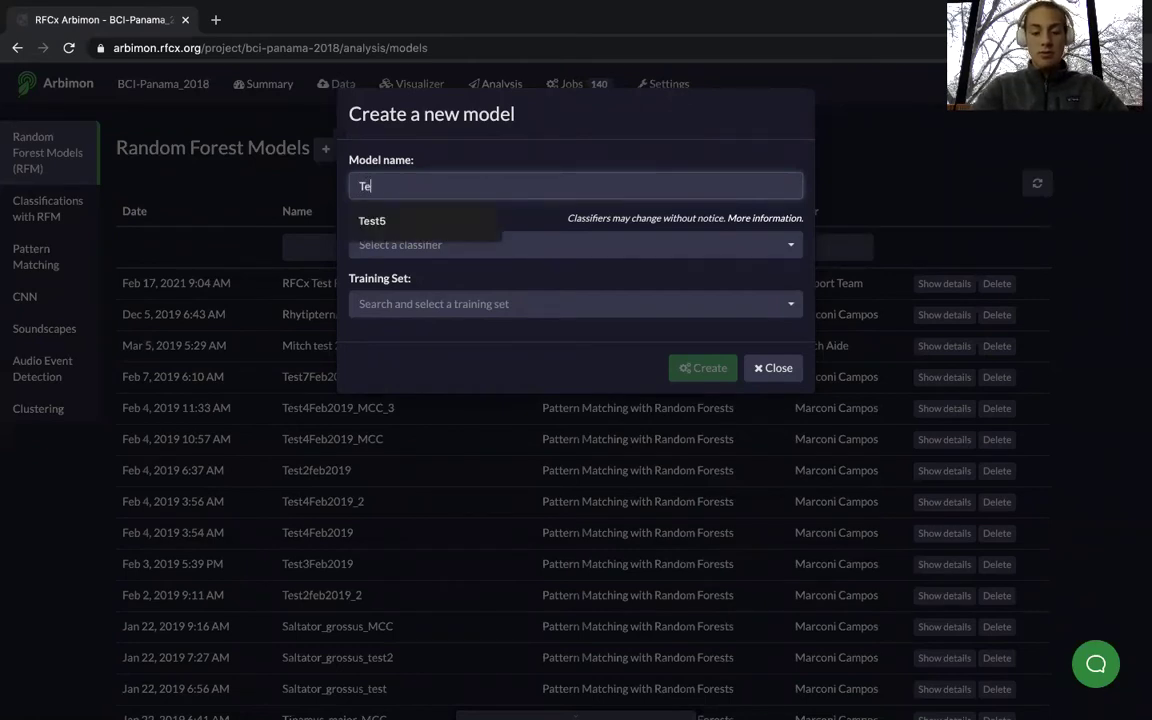
{"action": "type", "text": "st5"}
- Choose Pattern Matching with Random Forests as the Test5 model's classifier
{"action": "left_click", "coordinate": [483, 244]}
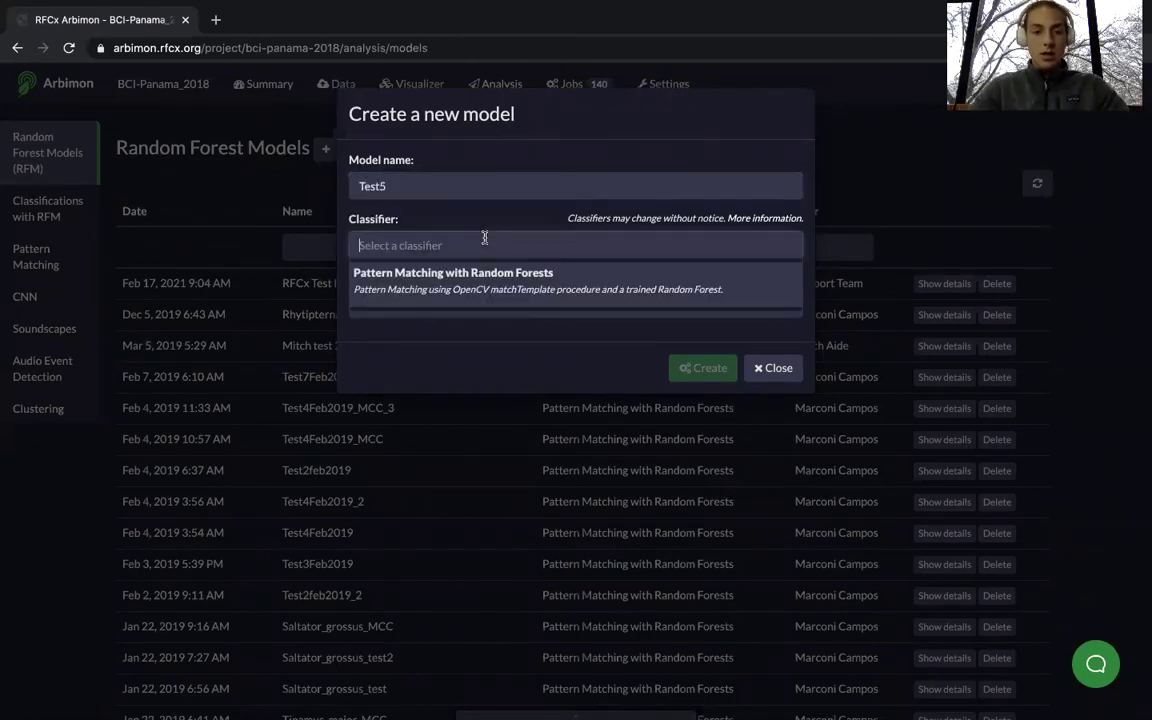
{"action": "left_click", "coordinate": [457, 283]}
{"action": "left_click", "coordinate": [488, 244]}
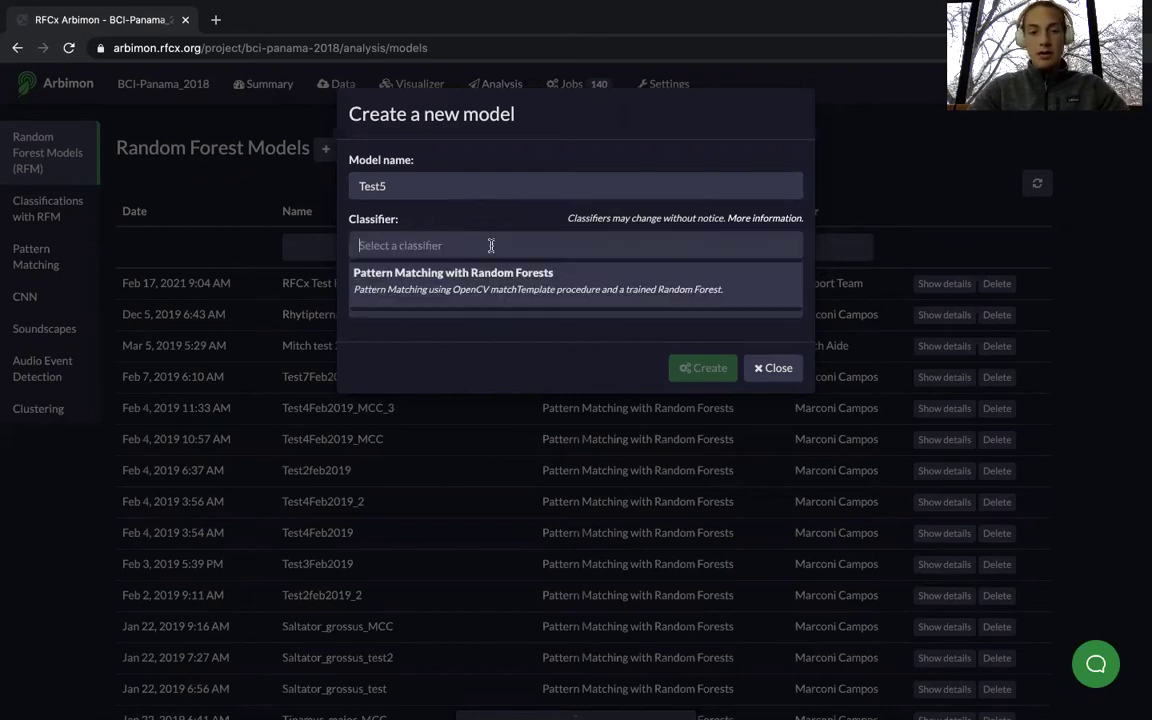
{"action": "left_click", "coordinate": [455, 283]}
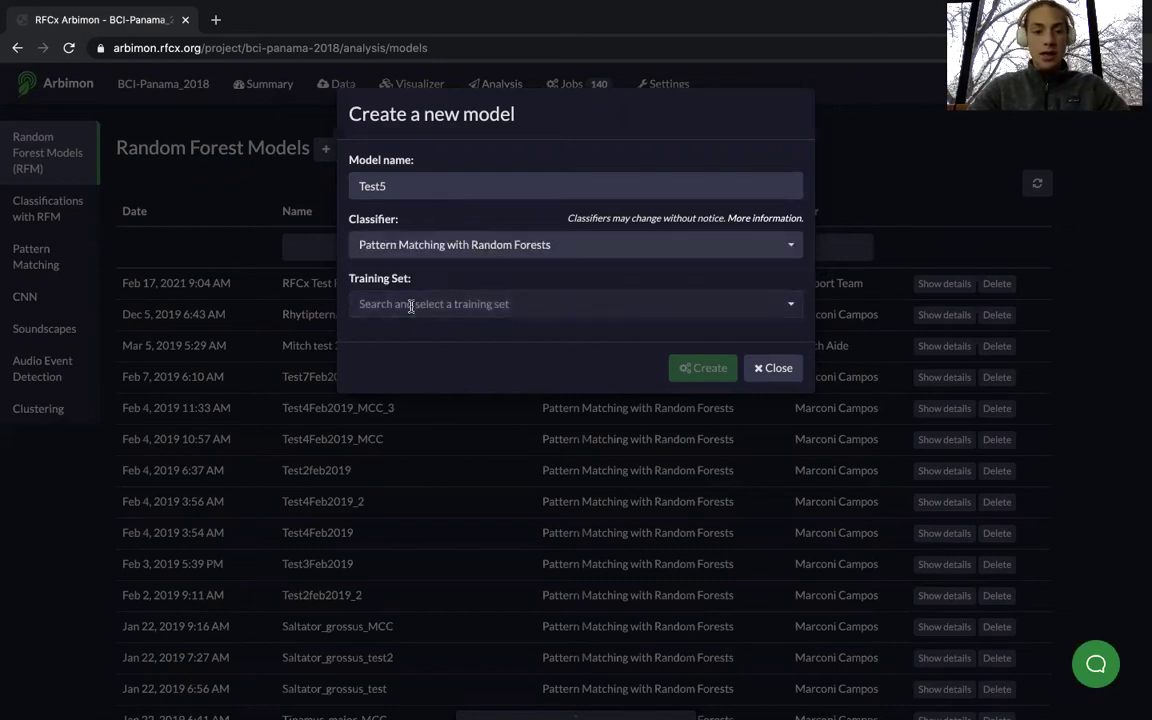
{"action": "left_click", "coordinate": [410, 306]}
{"action": "scroll", "coordinate": [478, 376], "scroll_direction": "down", "scroll_amount": 2}
{"action": "scroll", "coordinate": [478, 376], "scroll_direction": "up", "scroll_amount": 2}
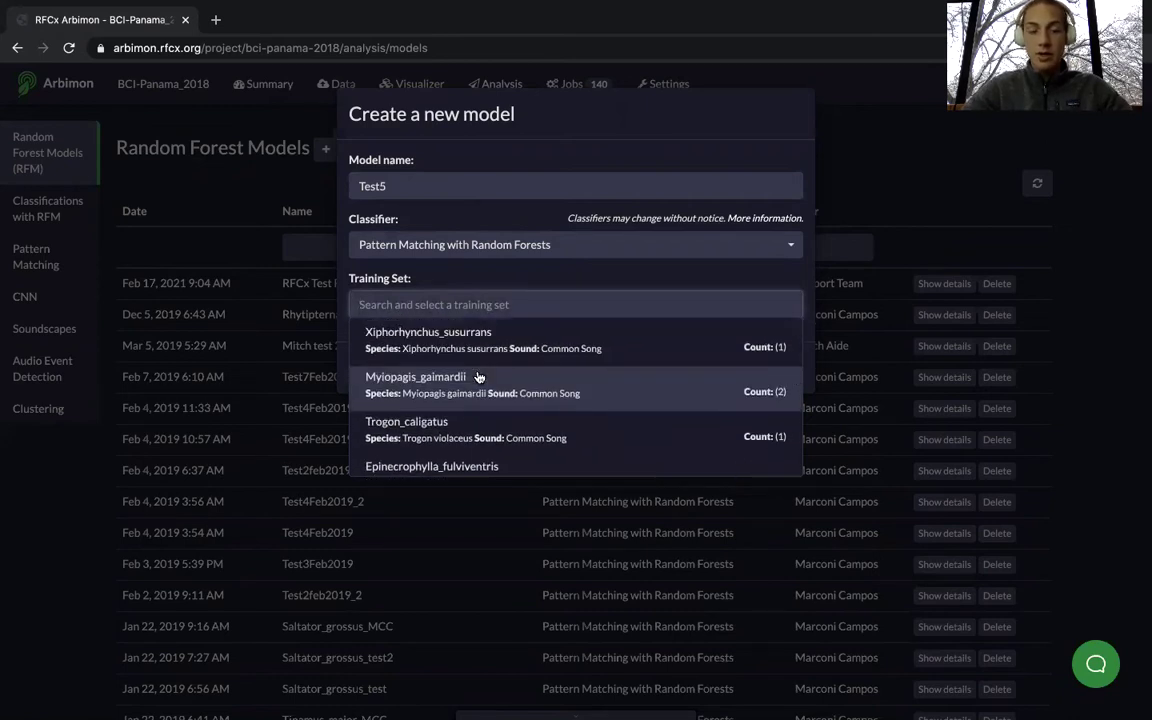
- Select Xiphorhynchus_susurrans (1043 present, 1090 absent) as the Test5 training set
{"action": "left_click", "coordinate": [617, 301]}
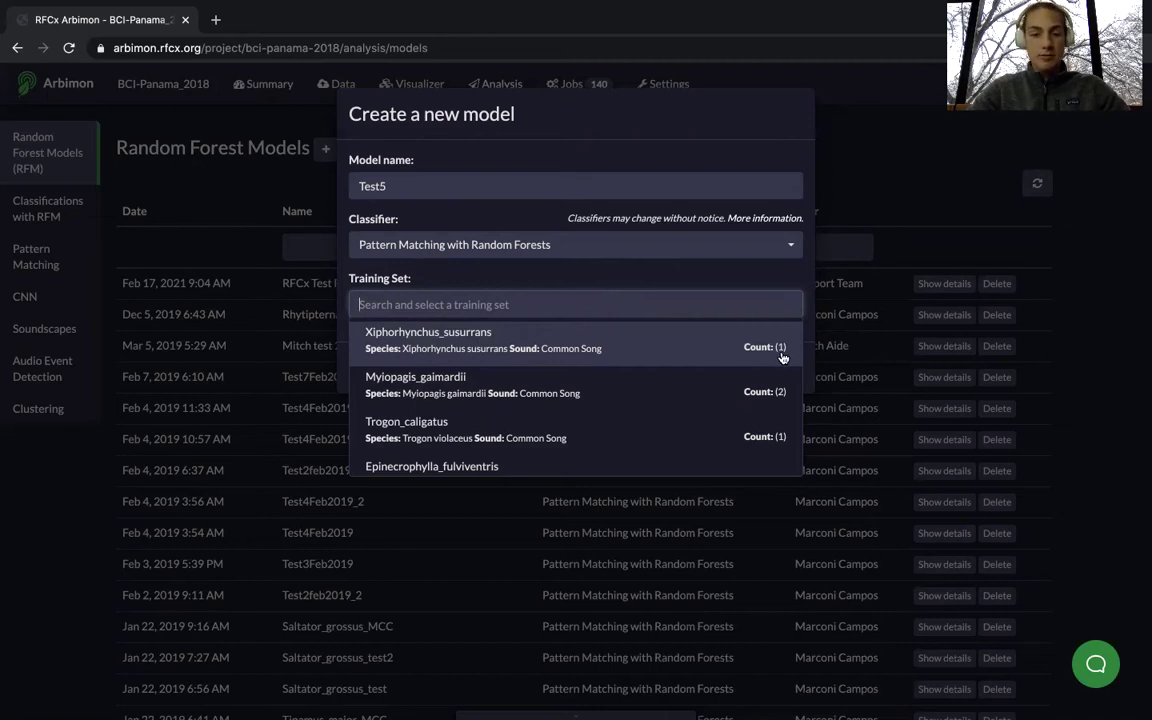
{"action": "left_click", "coordinate": [475, 345]}
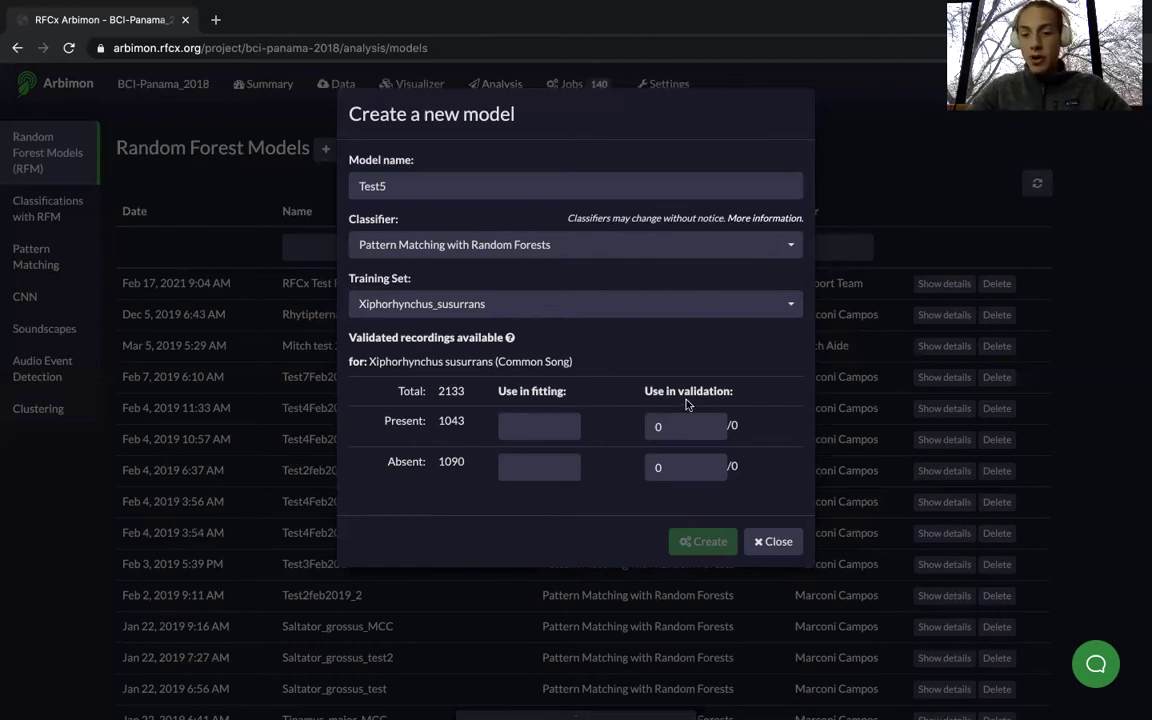
- Fit on 700 present and 700 absent recordings and create the Test5 model
{"action": "left_click", "coordinate": [540, 426]}
{"action": "type", "text": "700"}
{"action": "key", "text": "Tab"}
{"action": "left_click", "coordinate": [518, 467]}
{"action": "key", "text": "Down"}
{"action": "key", "text": "Down"}
{"action": "key", "text": "Return"}
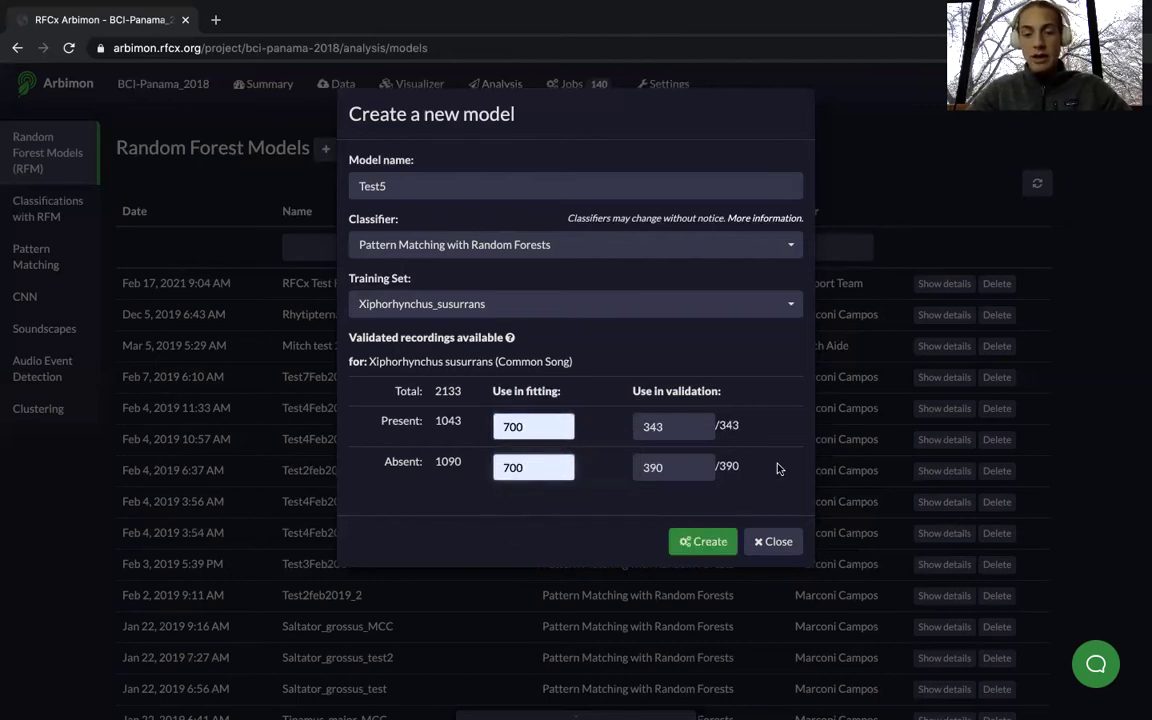
{"action": "left_click", "coordinate": [706, 542]}
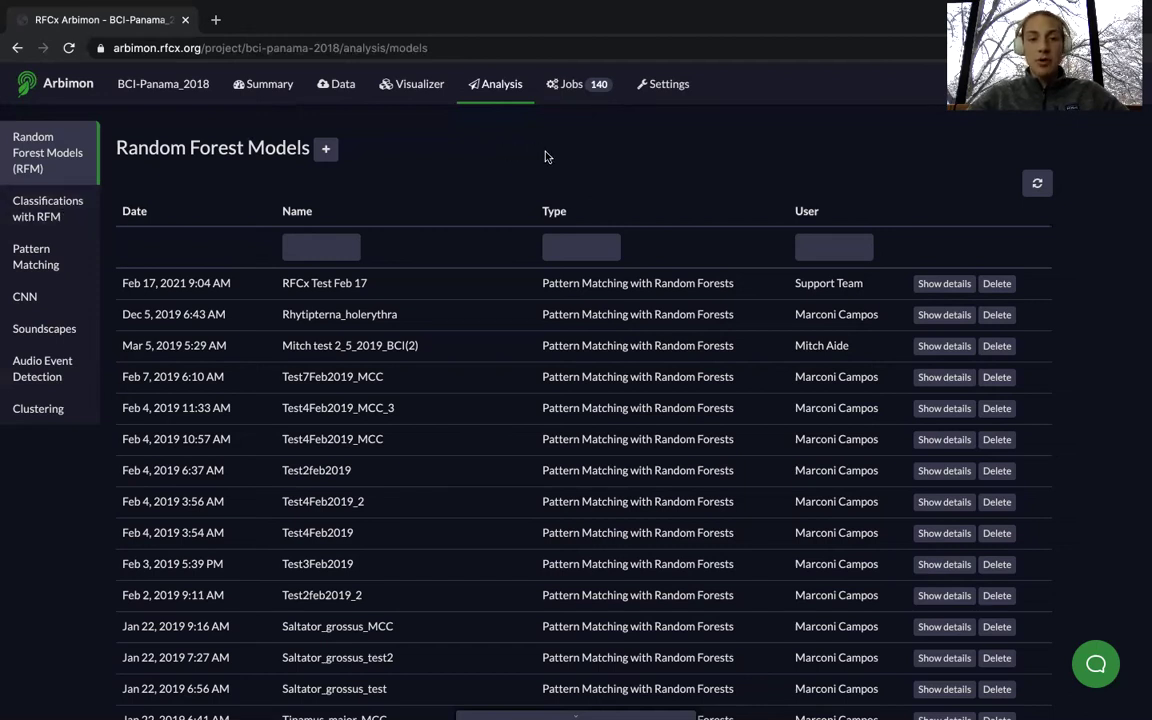
- List the active jobs sorted by last update, newest first, with Test5's training shown completed
{"action": "left_click", "coordinate": [591, 97]}
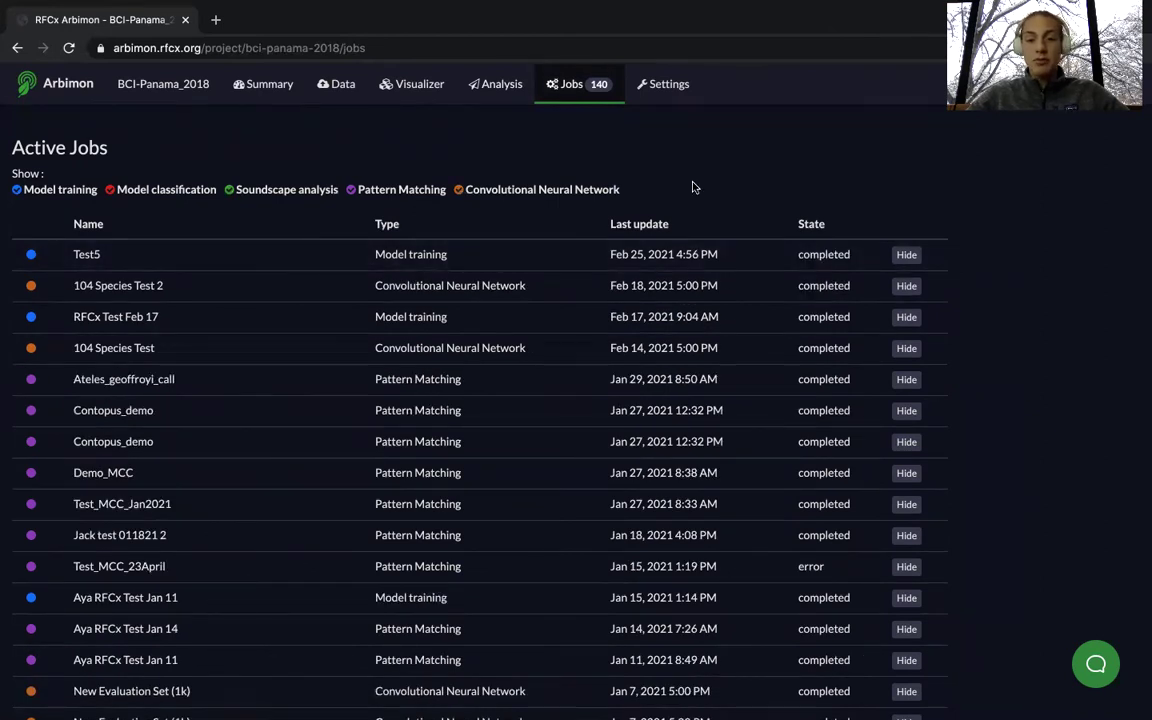
{"action": "left_click", "coordinate": [645, 226]}
{"action": "left_click", "coordinate": [645, 226]}
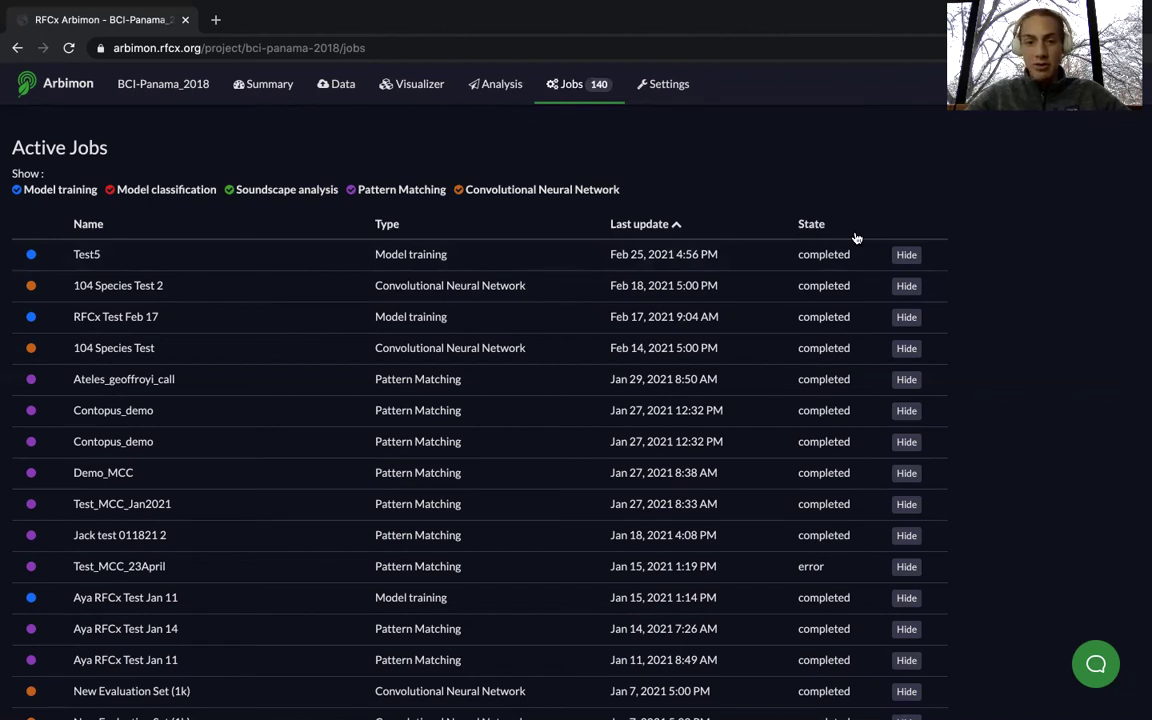
- Sort the Random Forest Models list by date, newest first, and reload it so Test5 appears on top
{"action": "left_click", "coordinate": [504, 85]}
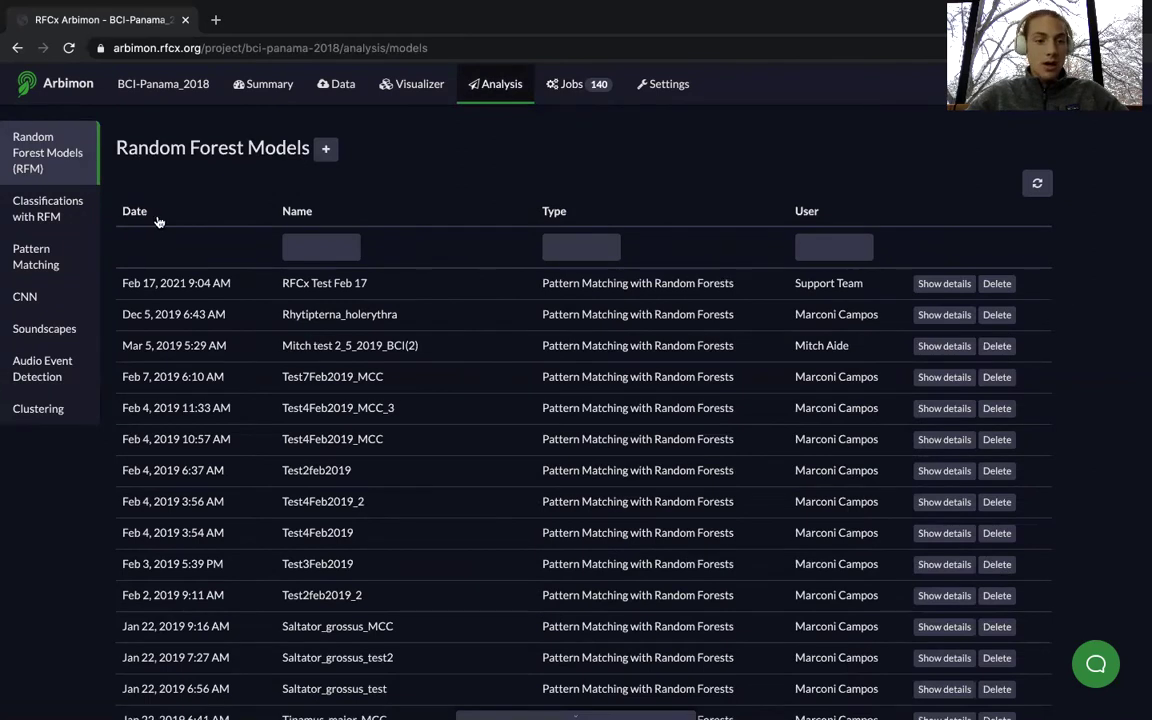
{"action": "left_click", "coordinate": [146, 215]}
{"action": "left_click", "coordinate": [146, 215]}
{"action": "left_click", "coordinate": [497, 84]}
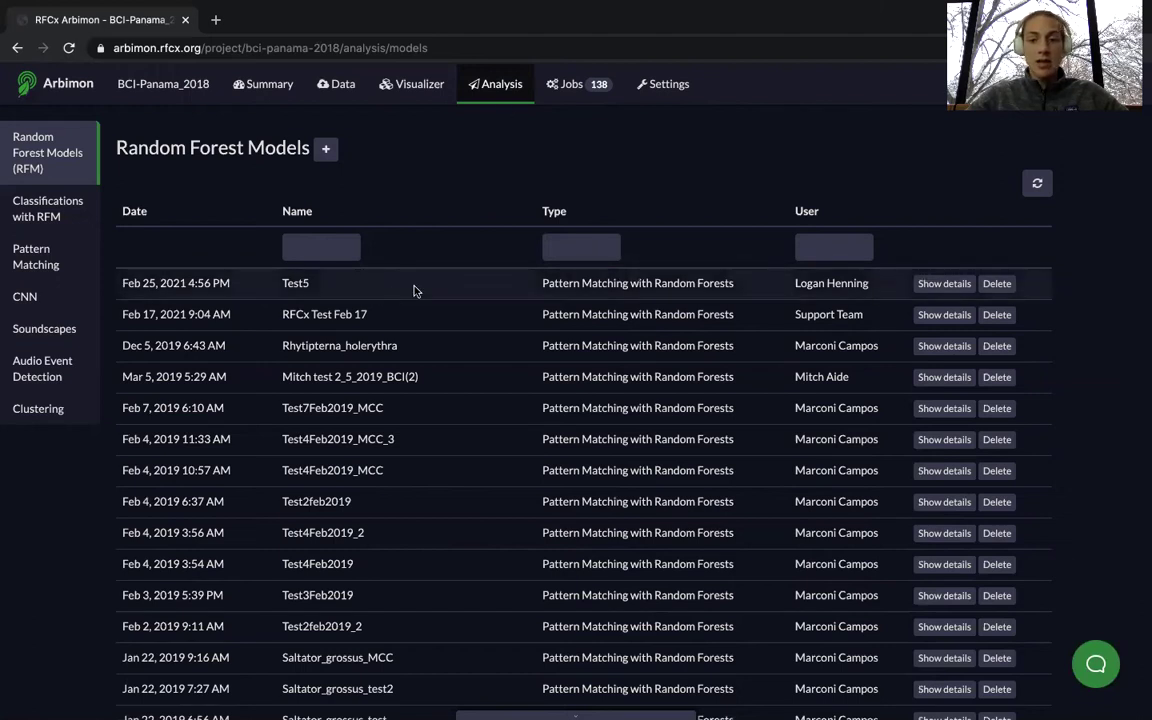
- Review Test5's details: accuracy 0.877, precision 0.892, confusion matrix counts 288, 35 and 55
{"action": "left_click", "coordinate": [942, 283]}
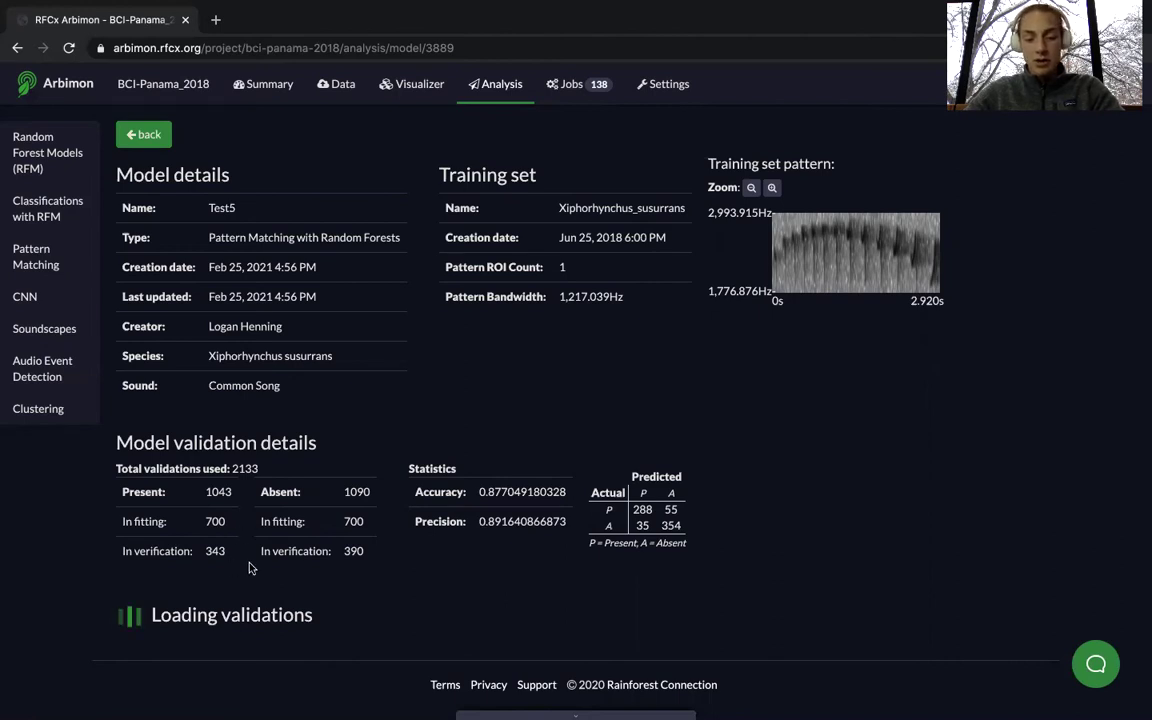
{"action": "scroll", "coordinate": [420, 520], "scroll_direction": "down", "scroll_amount": 1}
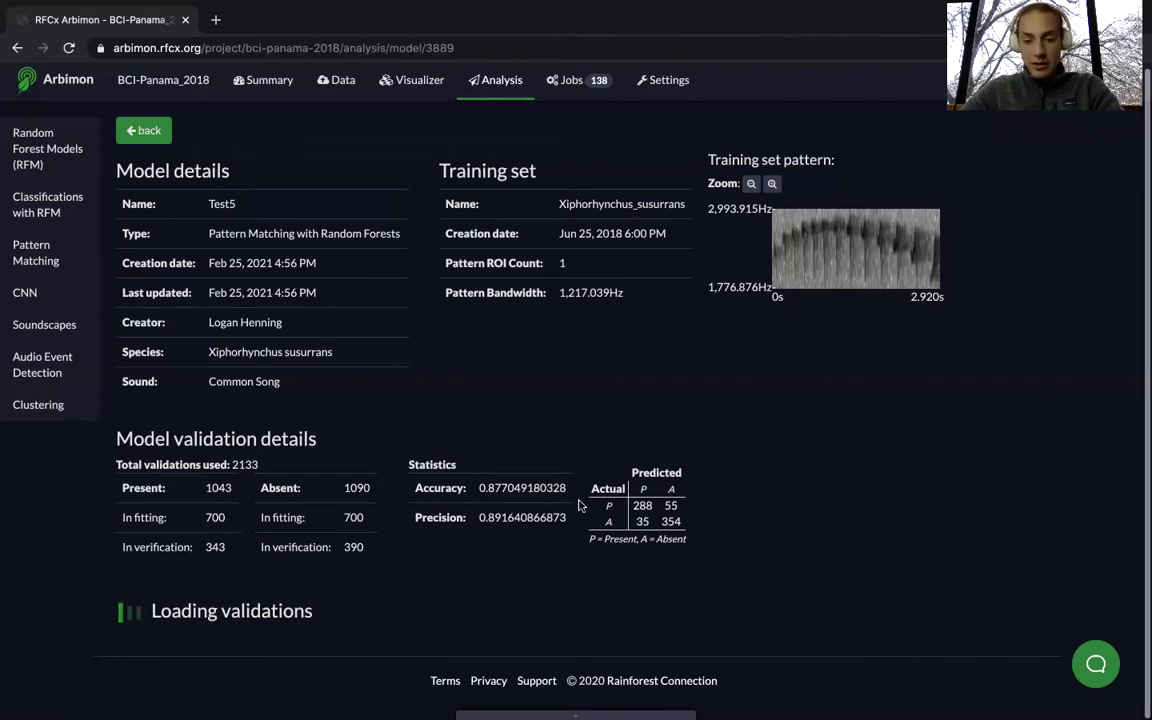
{"action": "double_click", "coordinate": [642, 505]}
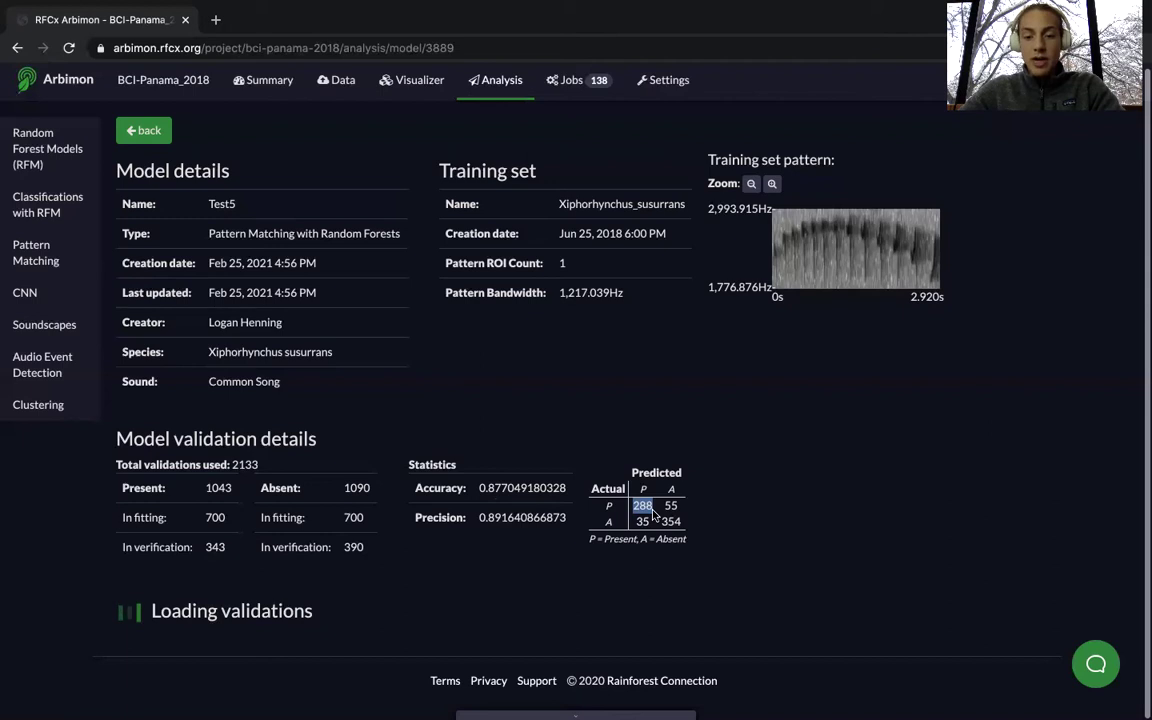
{"action": "left_click", "coordinate": [635, 515]}
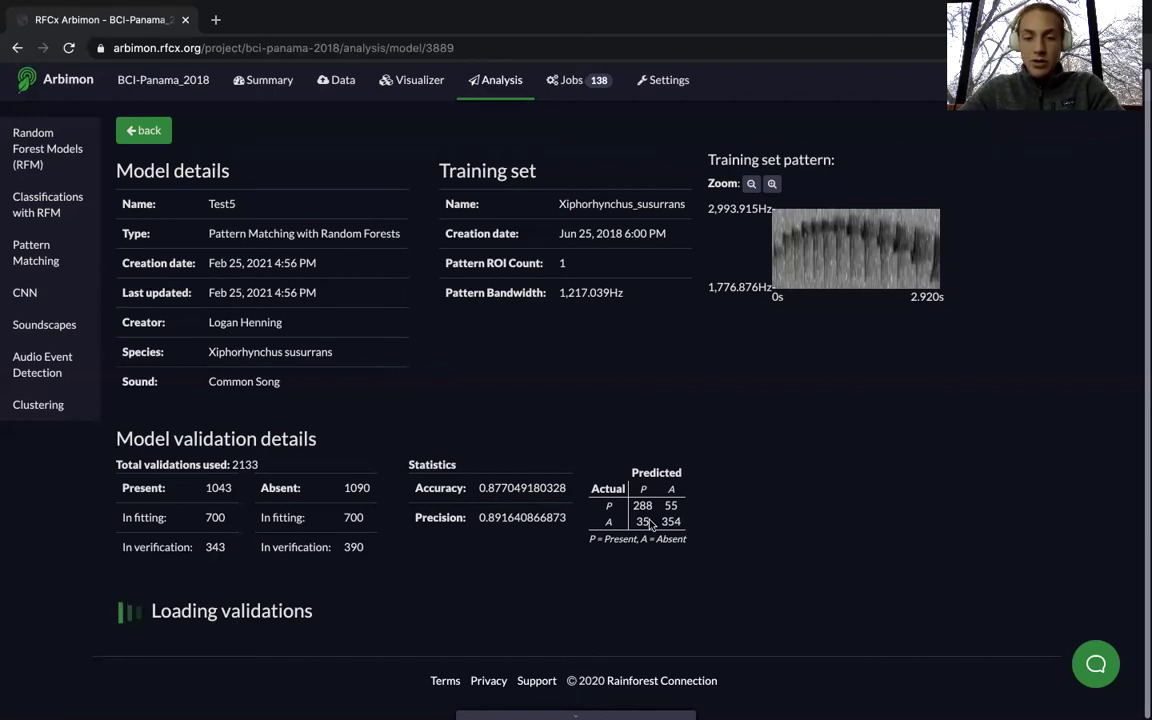
{"action": "double_click", "coordinate": [635, 521]}
{"action": "double_click", "coordinate": [671, 505]}
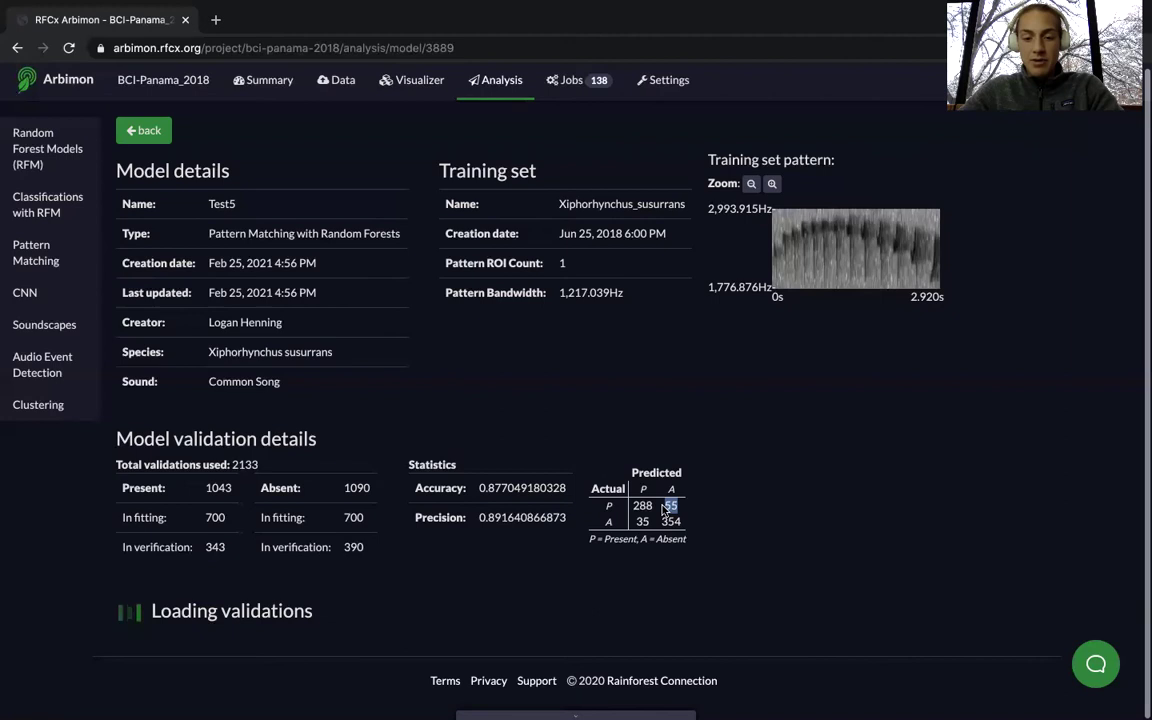
{"action": "left_click", "coordinate": [737, 502]}
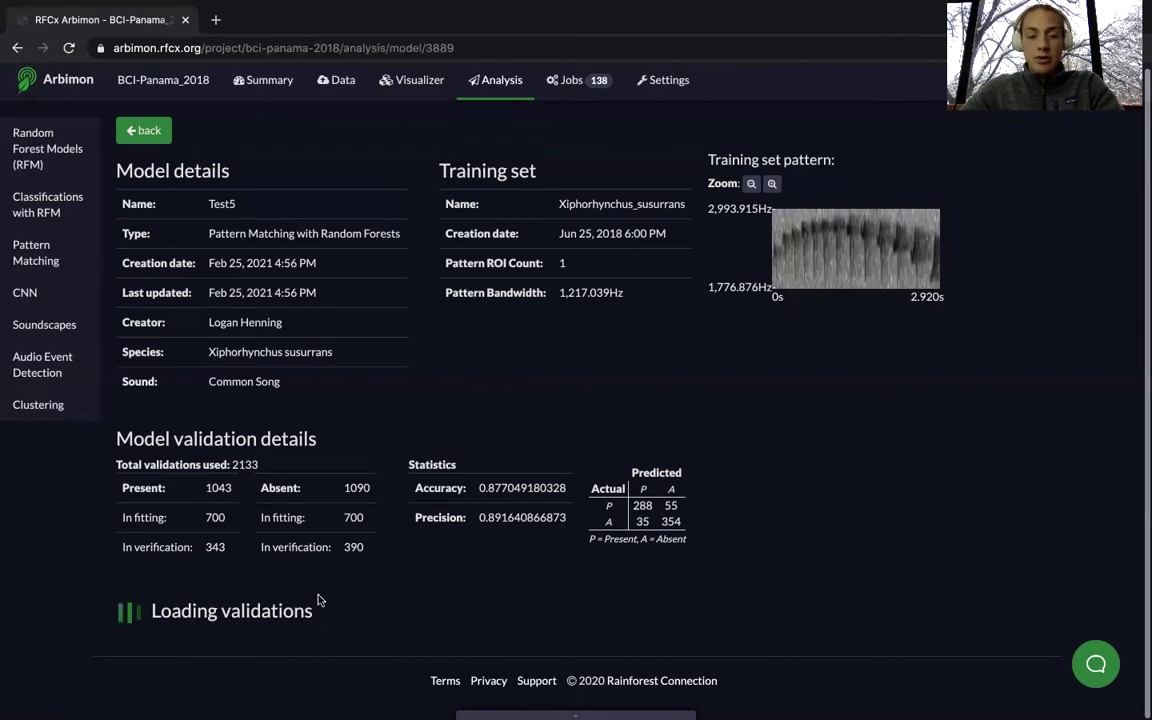
{"action": "scroll", "coordinate": [704, 403], "scroll_direction": "up", "scroll_amount": 1}
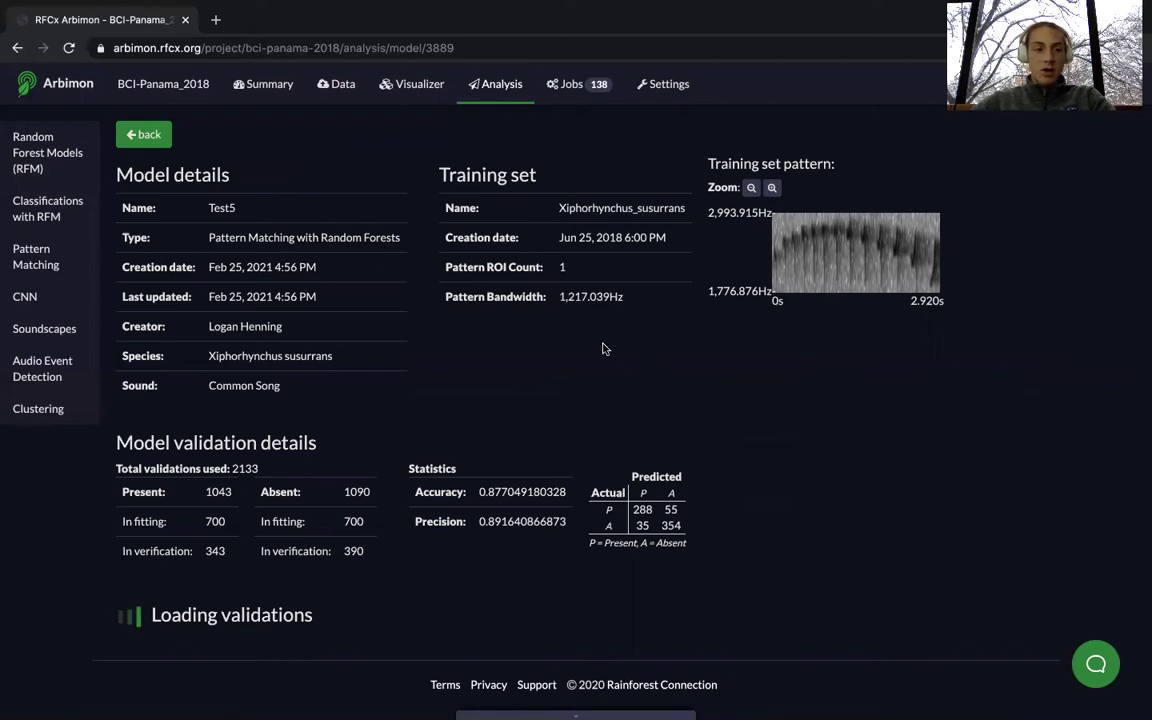
- Fill in a draft classification named Example with model Test5 and the 01_5am_6pm_20sites playlist
{"action": "left_click", "coordinate": [62, 206]}
{"action": "left_click", "coordinate": [256, 150]}
{"action": "left_click", "coordinate": [430, 188]}
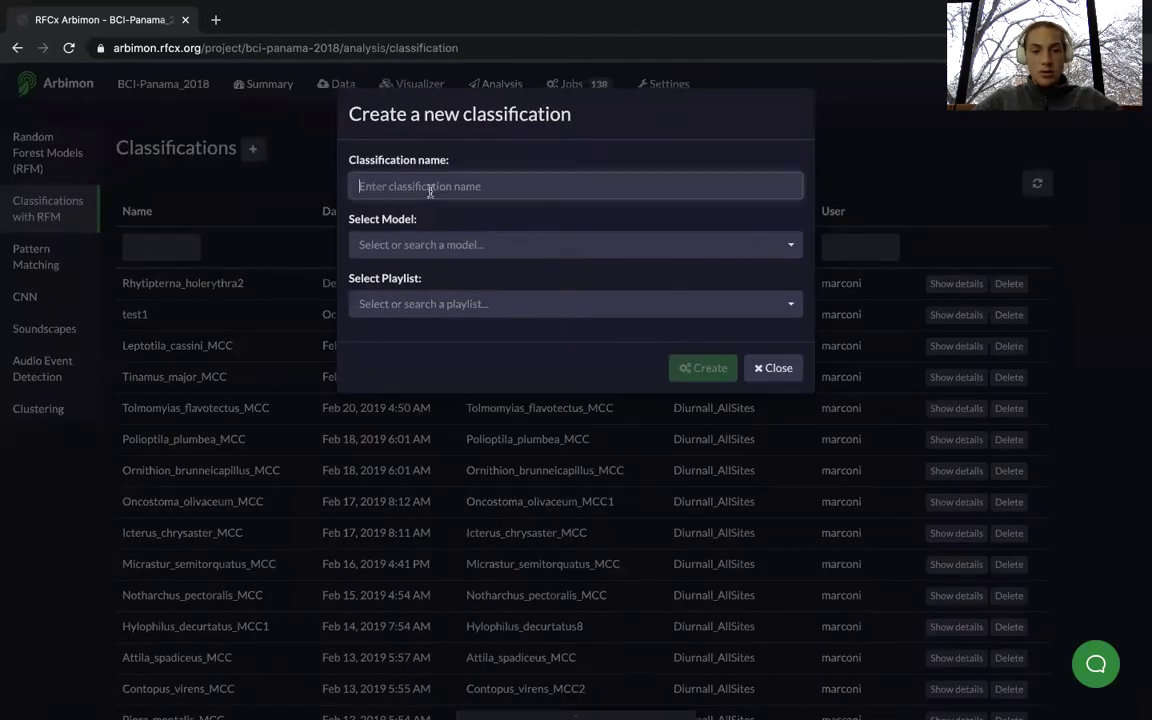
{"action": "type", "text": "Example"}
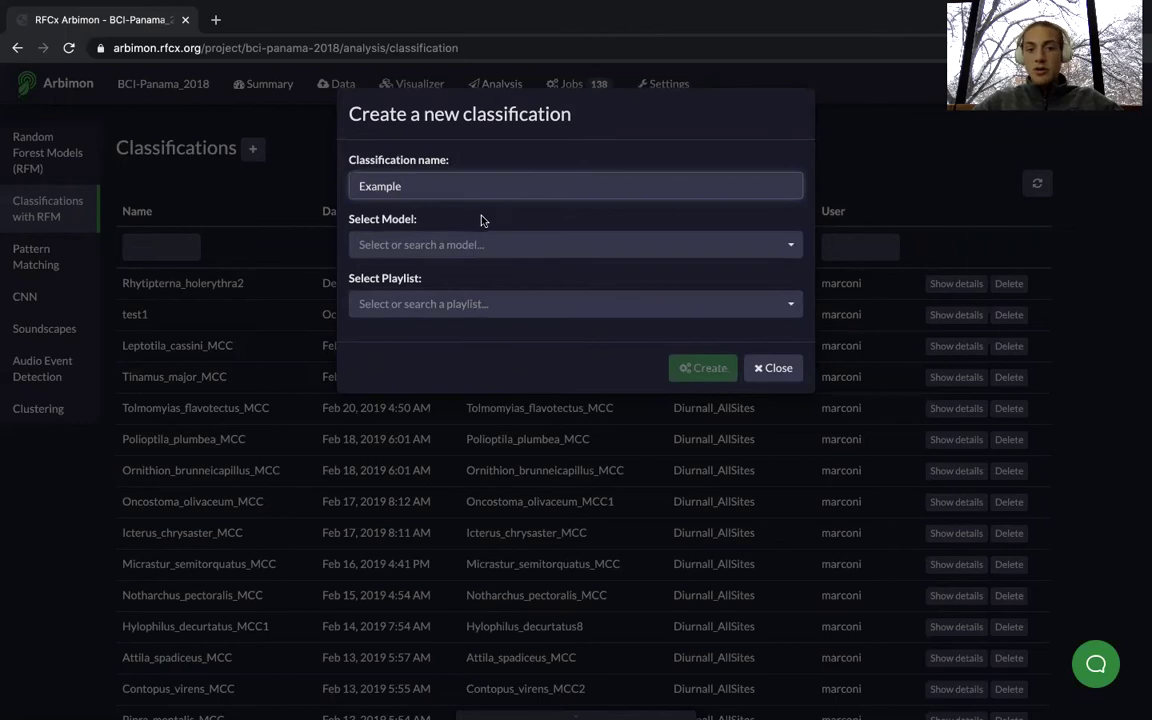
{"action": "left_click", "coordinate": [448, 250]}
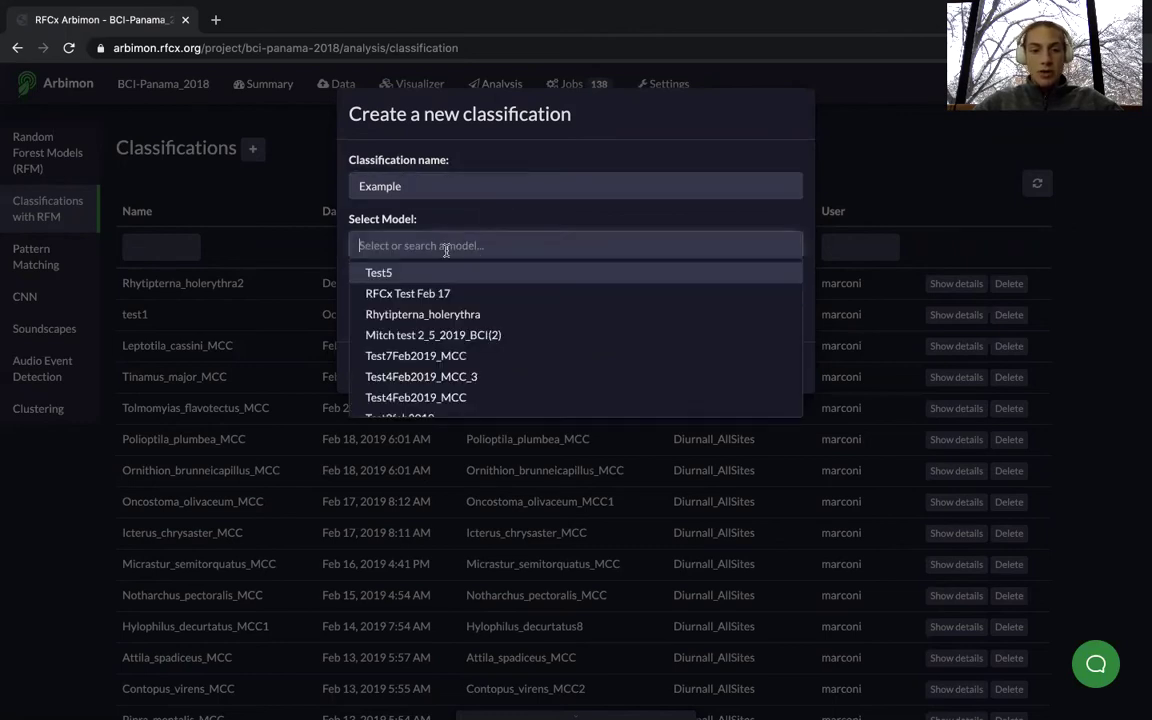
{"action": "left_click", "coordinate": [440, 276]}
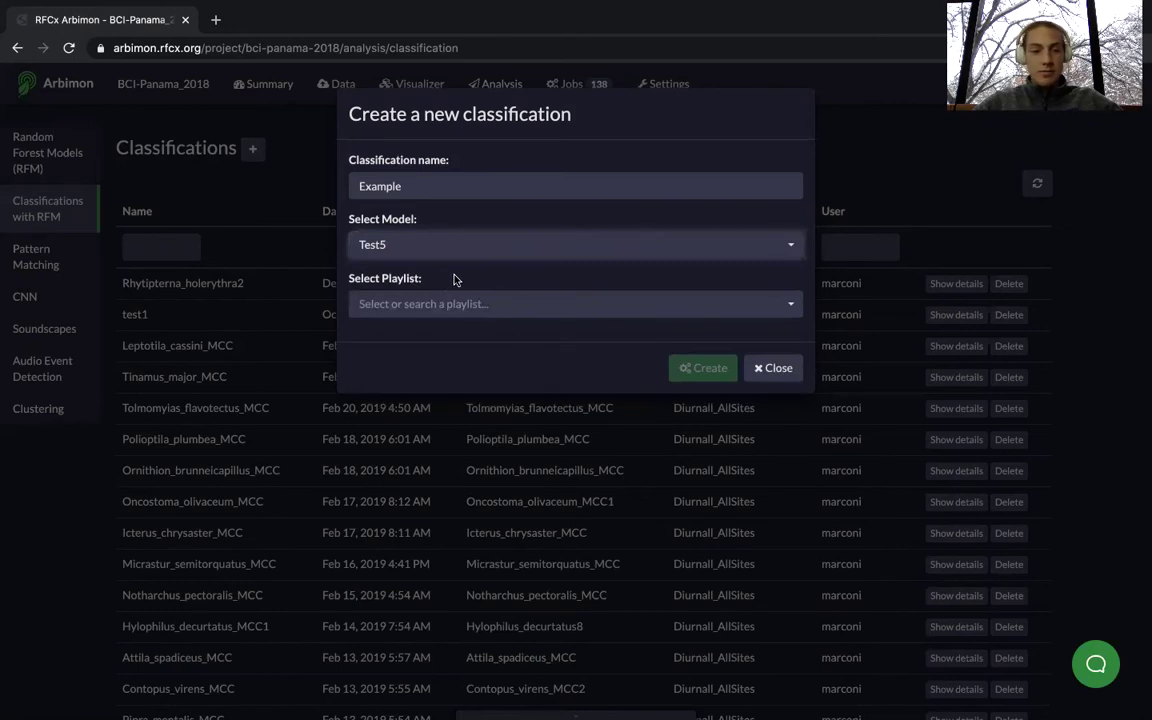
{"action": "left_click", "coordinate": [450, 304]}
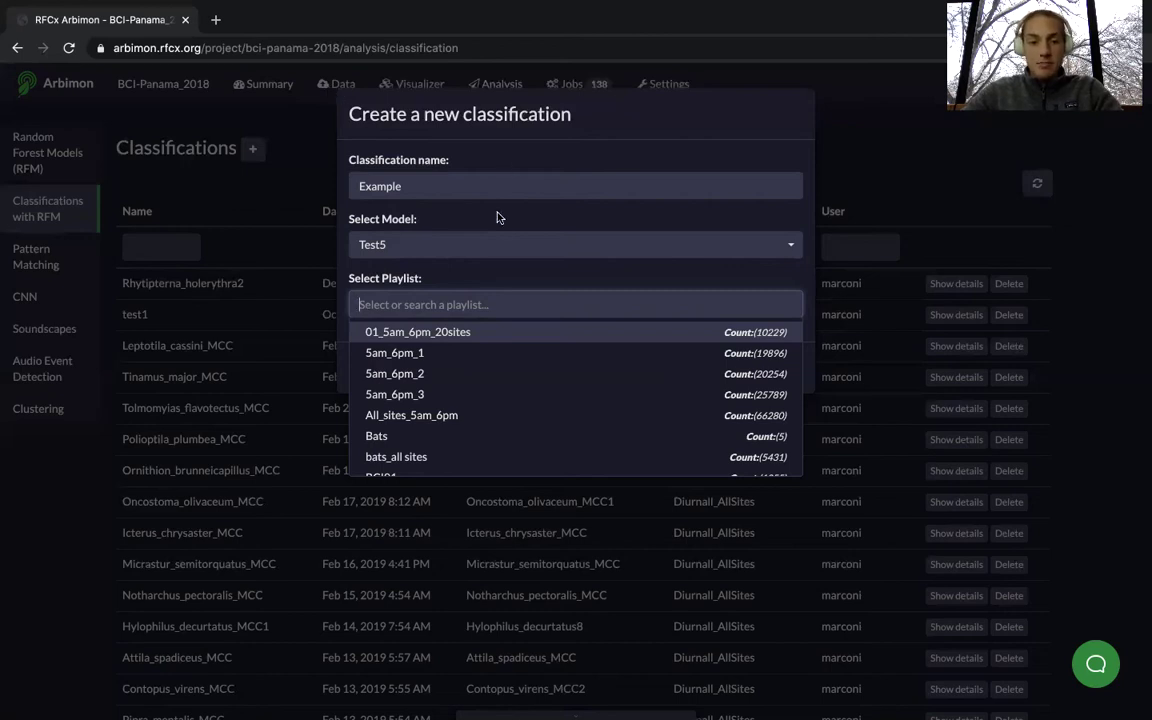
{"action": "left_click", "coordinate": [546, 333]}
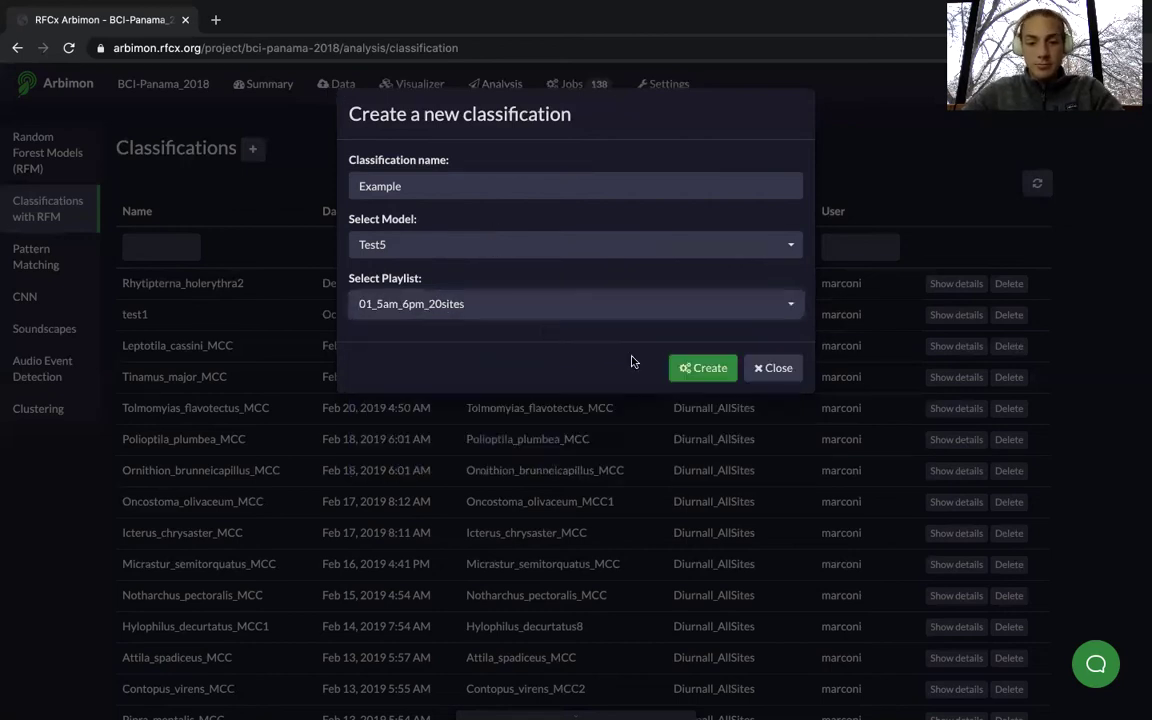
- Create classification test1 using the Test5 model on the BCI01 playlist
{"action": "left_click", "coordinate": [713, 370]}
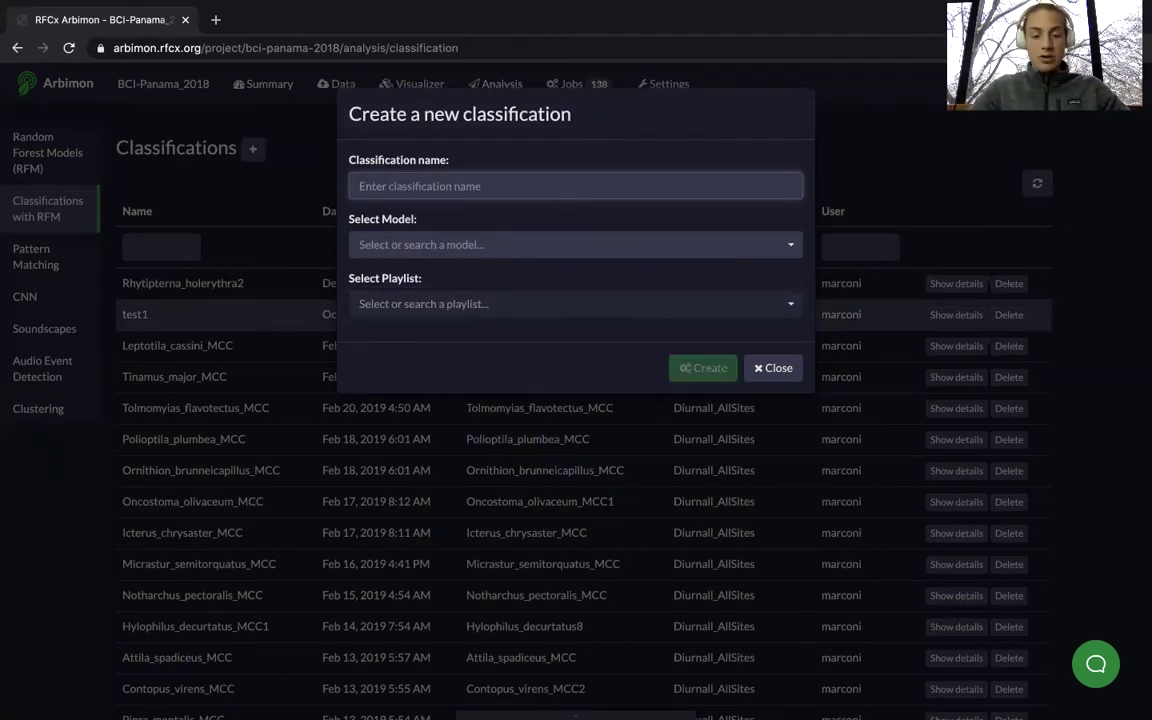
{"action": "type", "text": "test1"}
{"action": "left_click", "coordinate": [494, 244]}
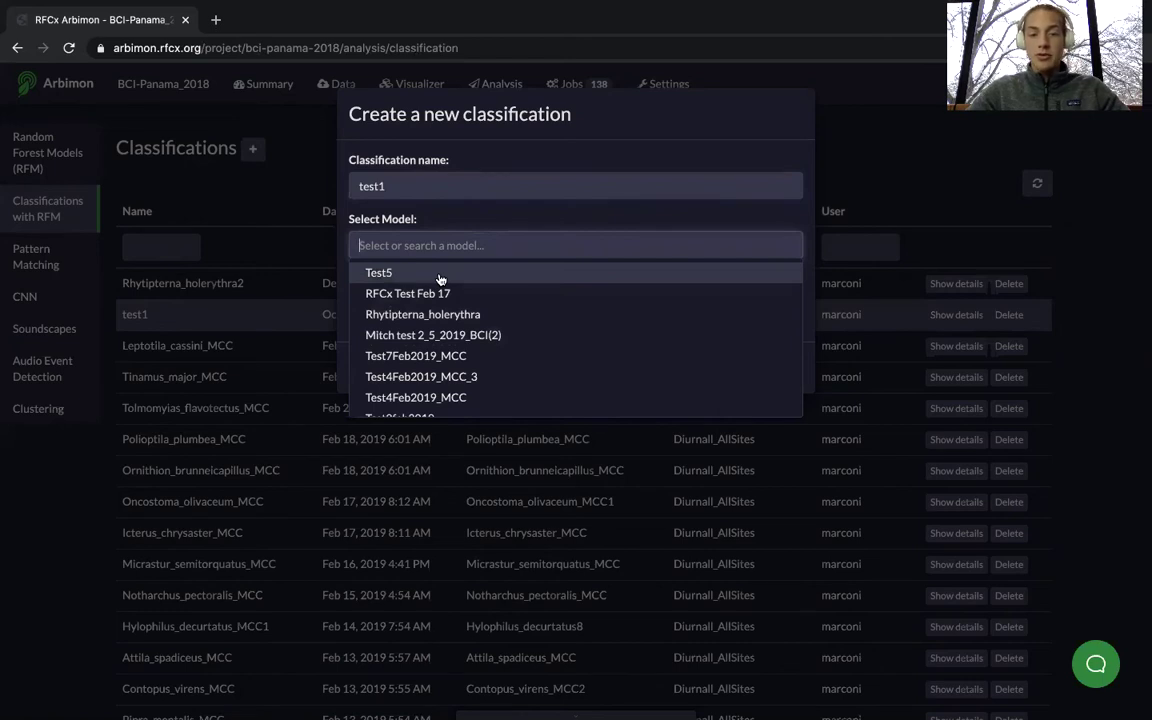
{"action": "left_click", "coordinate": [440, 276]}
{"action": "left_click", "coordinate": [434, 304]}
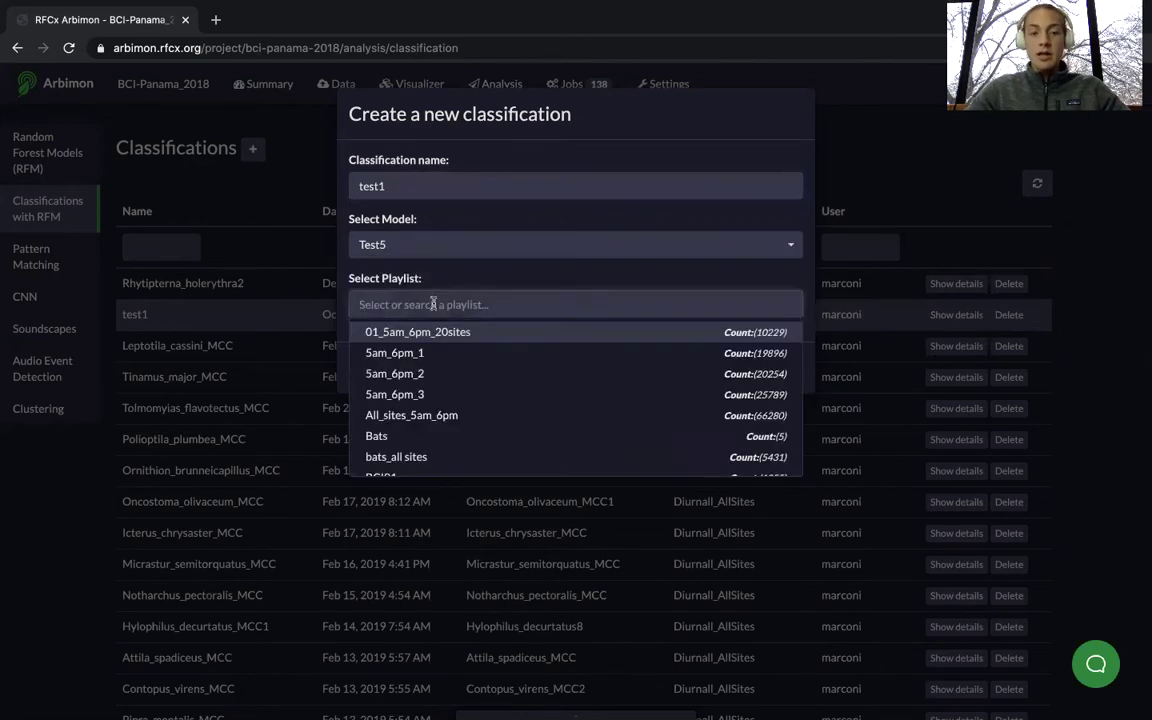
{"action": "scroll", "coordinate": [440, 388], "scroll_direction": "down", "scroll_amount": 2}
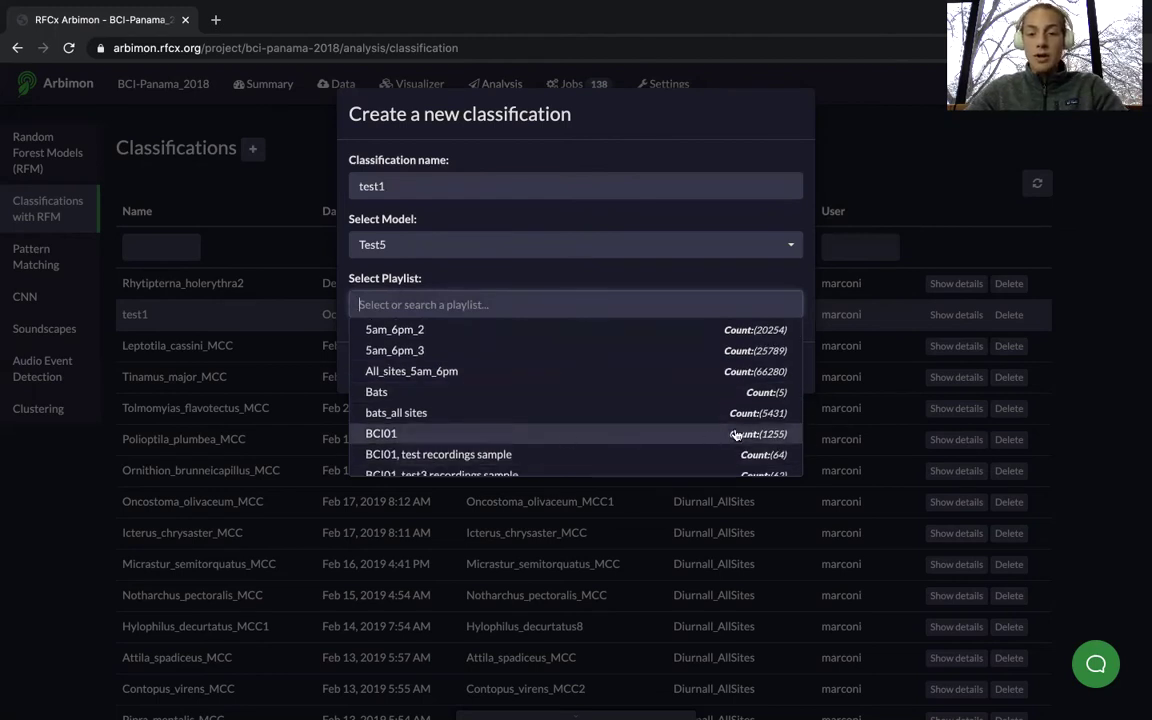
{"action": "left_click", "coordinate": [789, 437]}
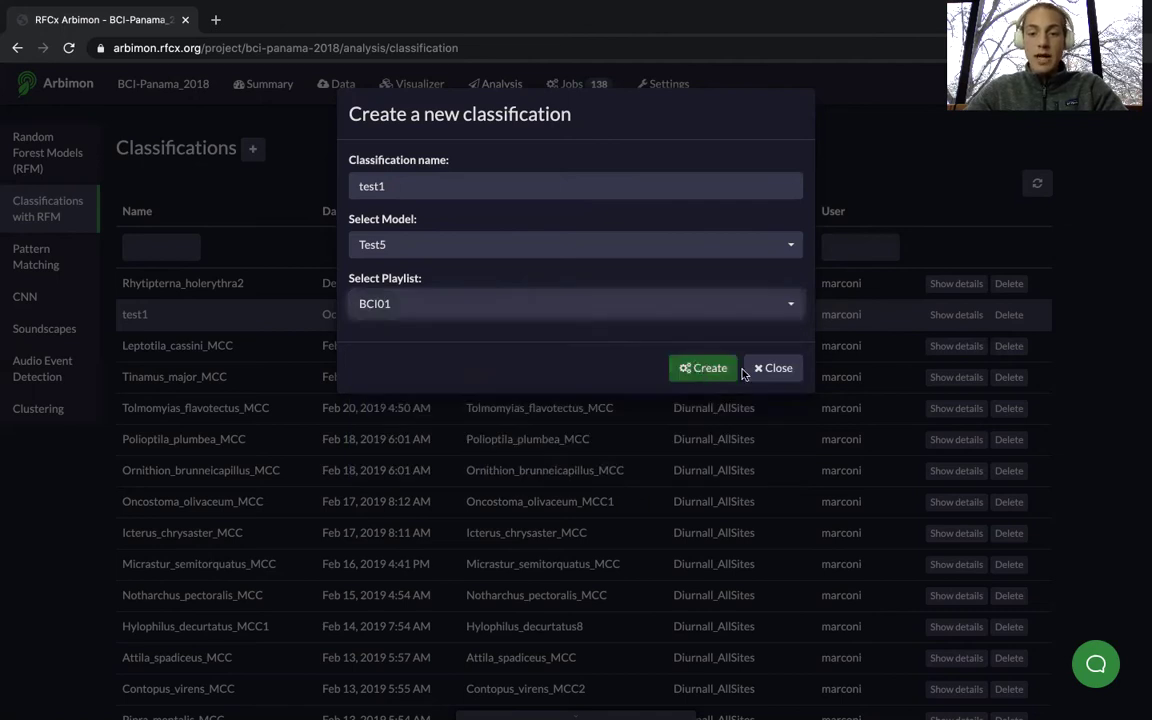
{"action": "left_click", "coordinate": [716, 370]}
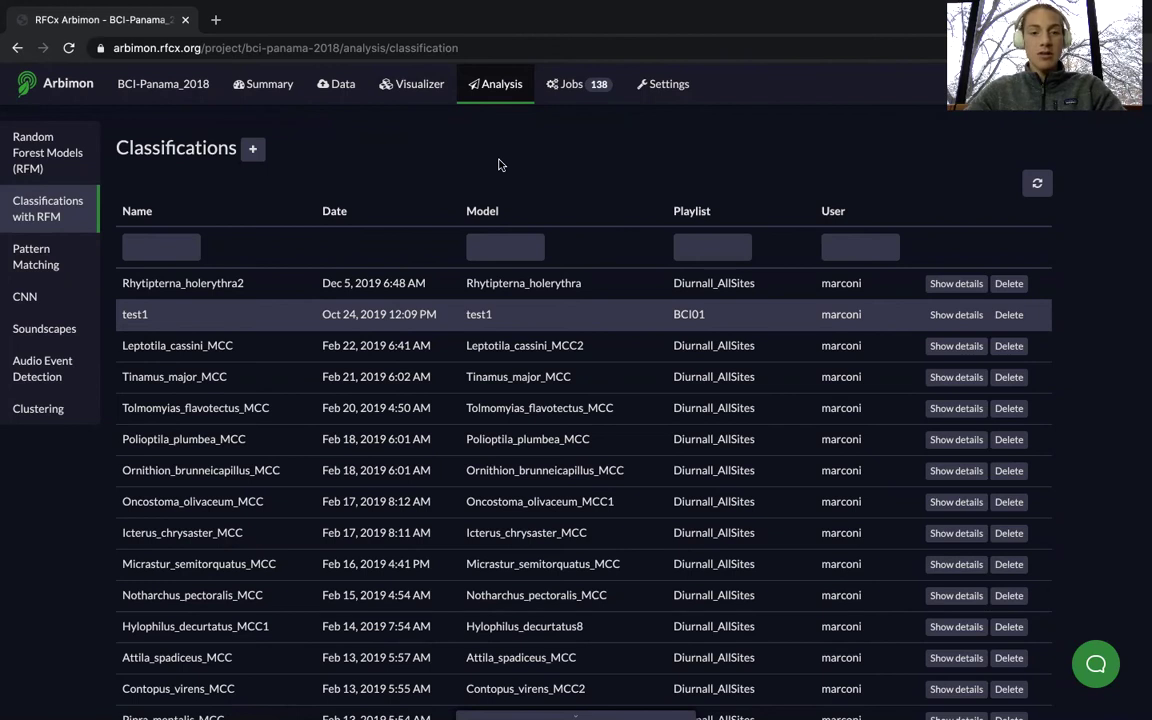
{"action": "left_click", "coordinate": [527, 88]}
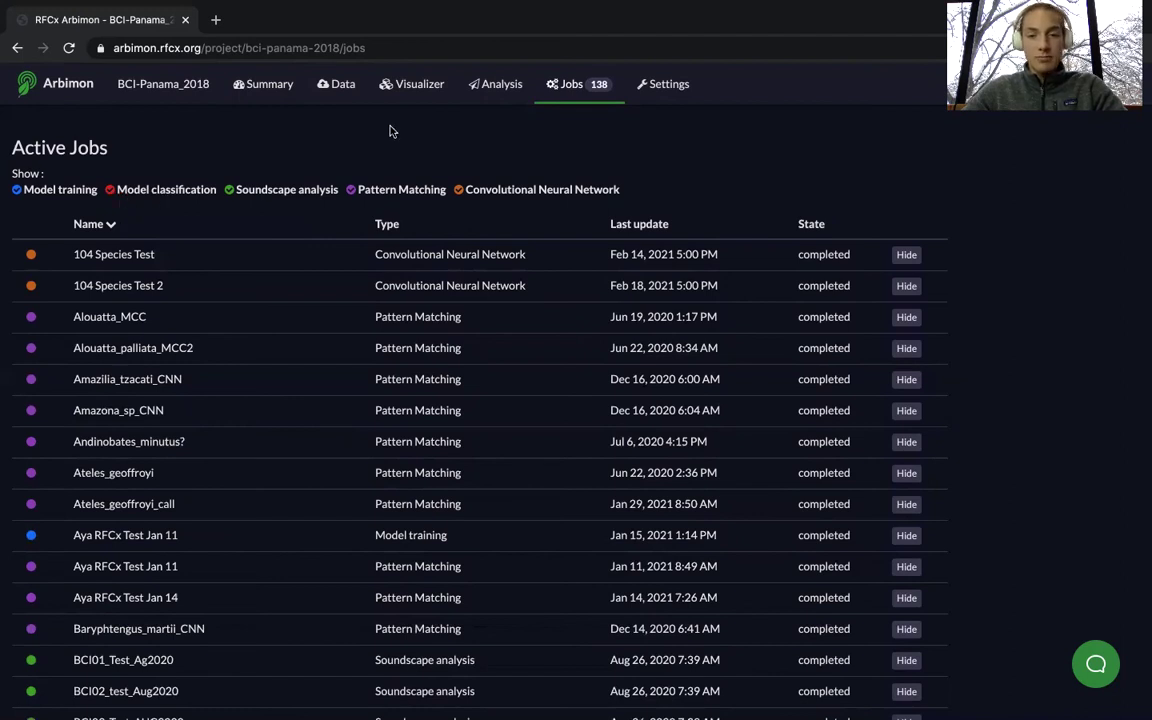
{"action": "left_click", "coordinate": [18, 190]}
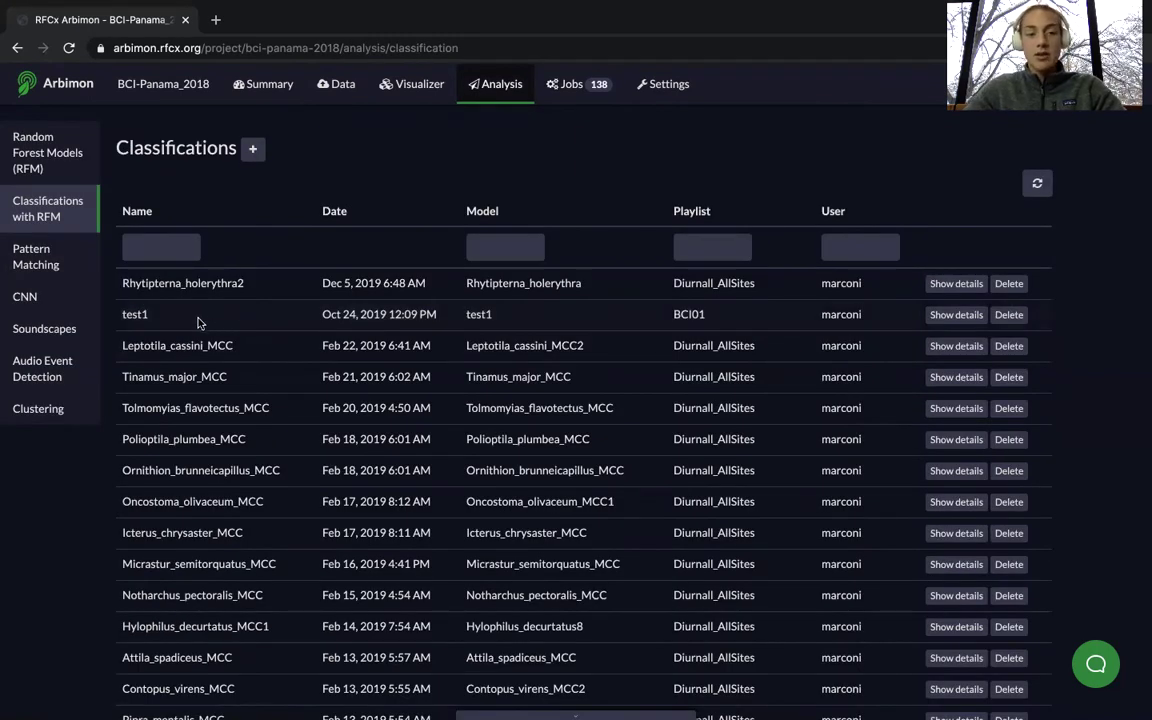
{"action": "left_click", "coordinate": [958, 316]}
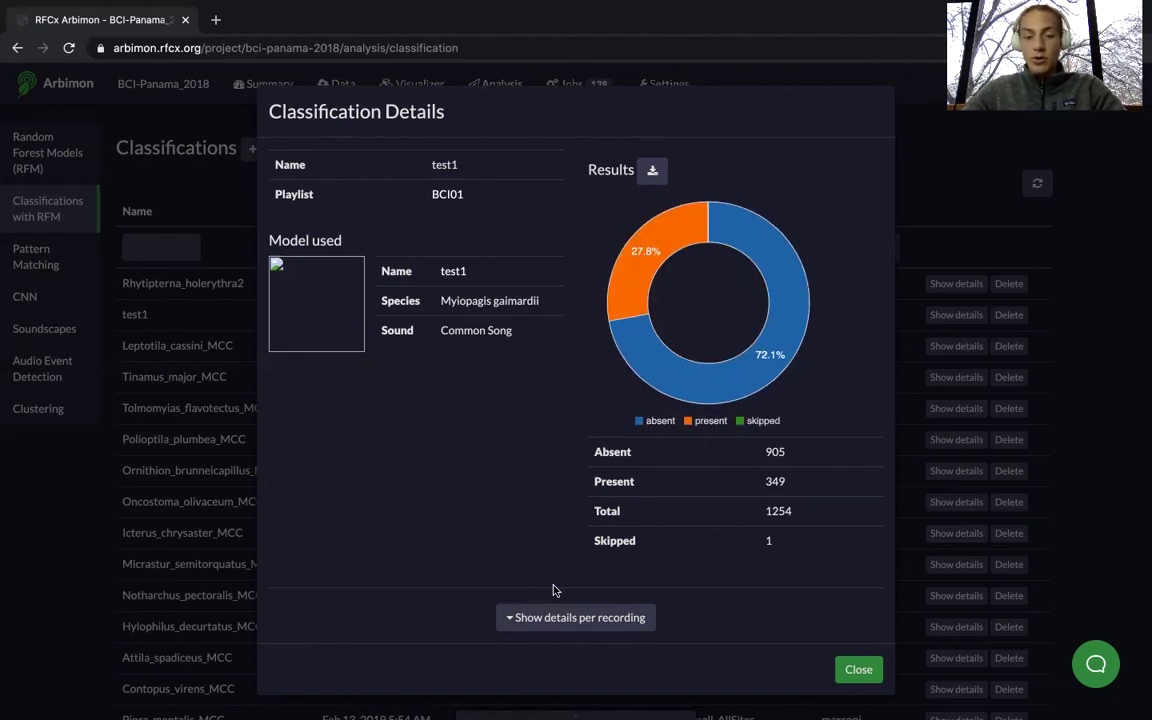
{"action": "left_click", "coordinate": [548, 624]}
{"action": "scroll", "coordinate": [555, 518], "scroll_direction": "down", "scroll_amount": 1}
{"action": "scroll", "coordinate": [555, 518], "scroll_direction": "down", "scroll_amount": 3}
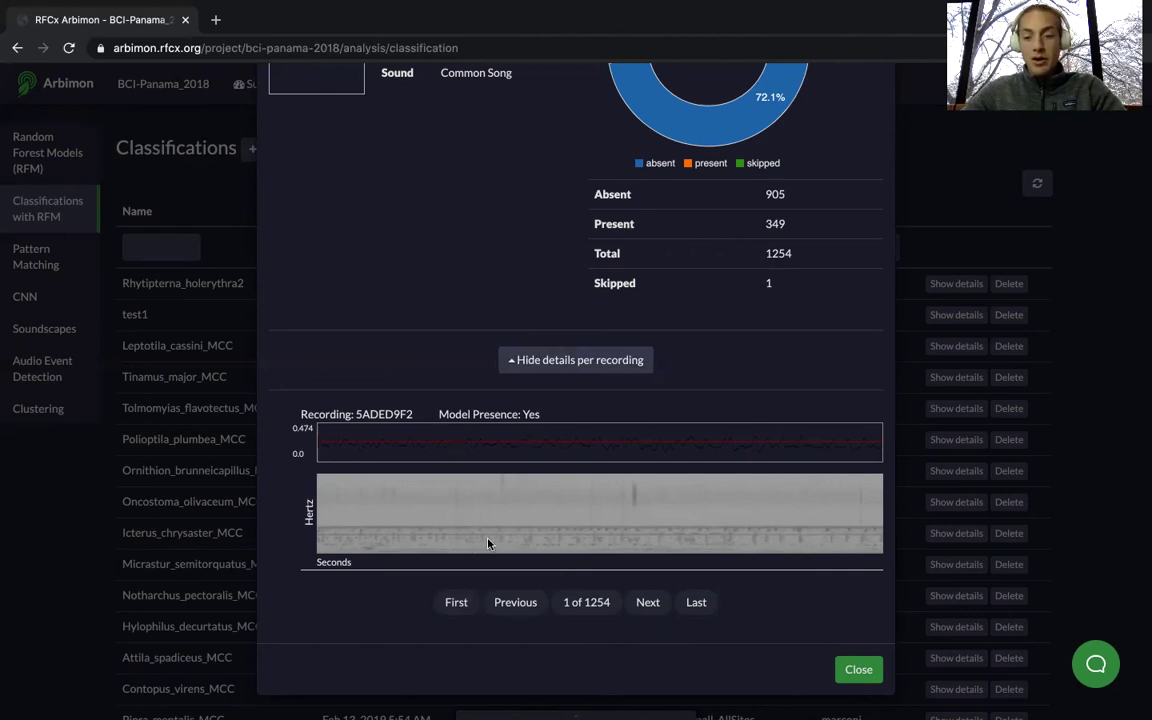
{"action": "scroll", "coordinate": [712, 334], "scroll_direction": "up", "scroll_amount": 3}
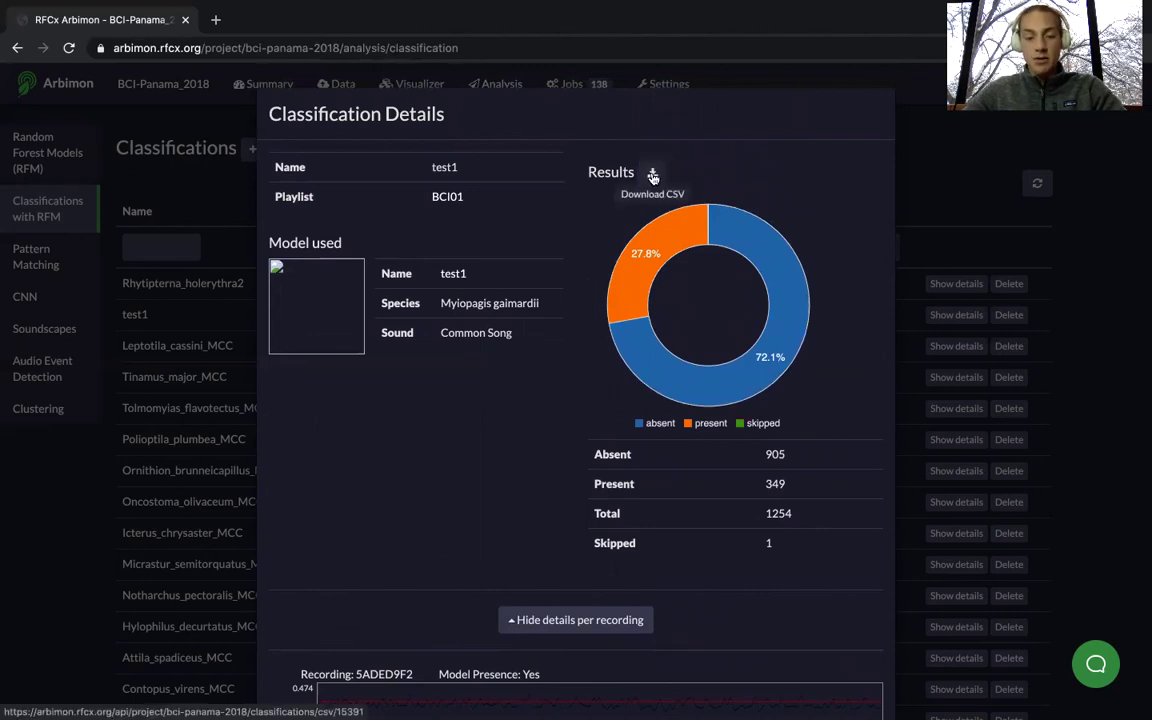
{"action": "key", "text": "Escape"}
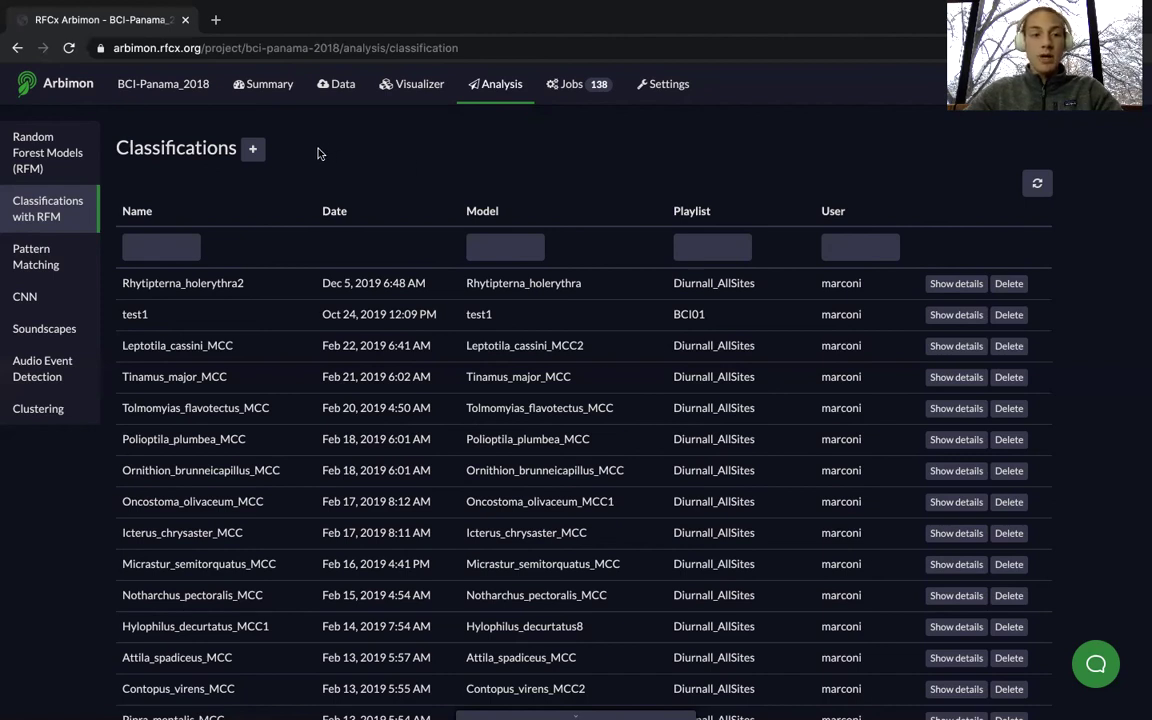
- Filter the project recordings to classification test1 results marked Present
{"action": "left_click", "coordinate": [348, 88]}
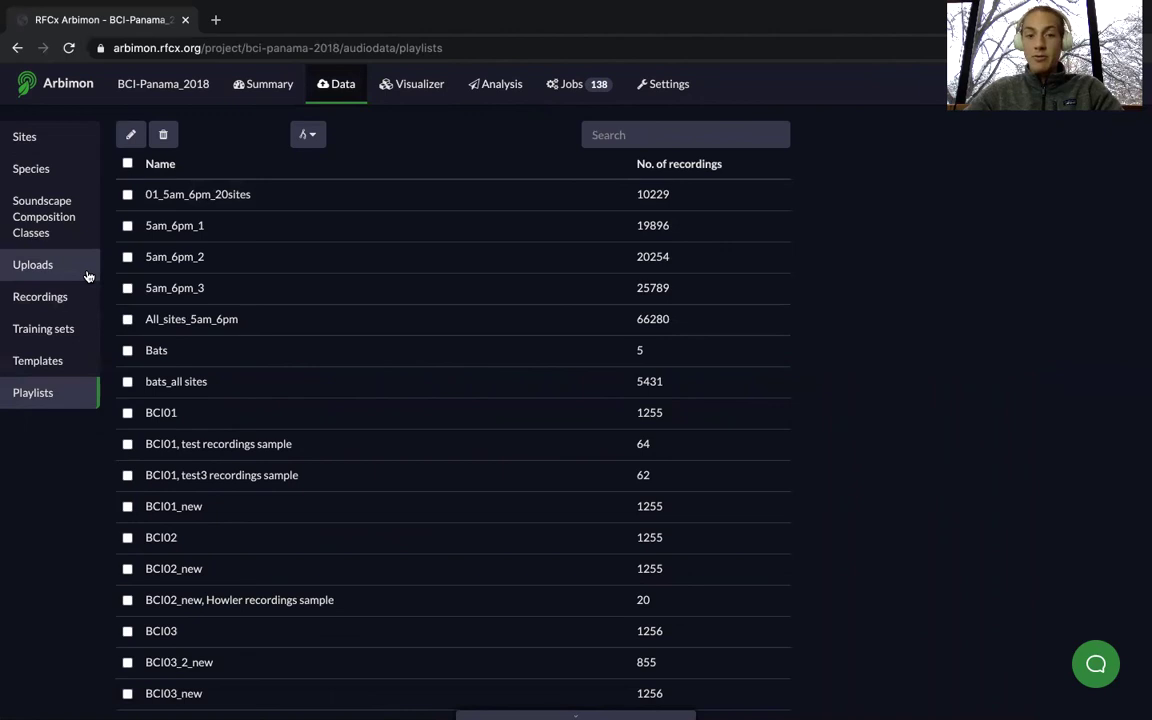
{"action": "left_click", "coordinate": [60, 296]}
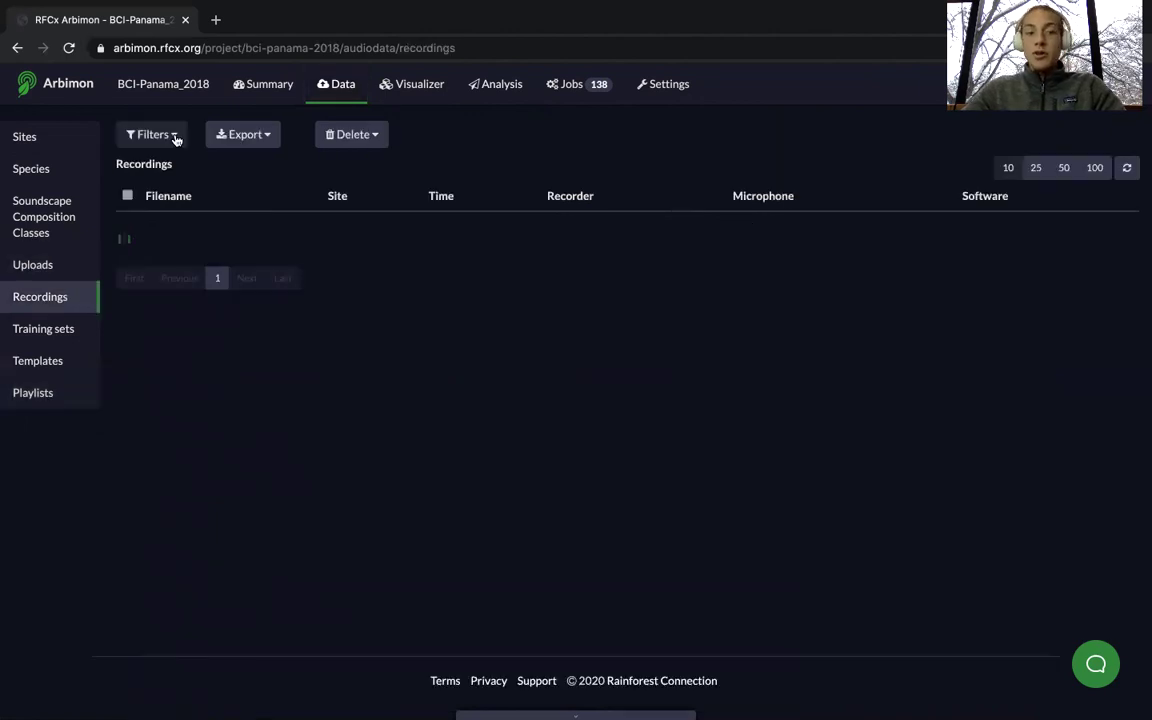
{"action": "left_click", "coordinate": [175, 138]}
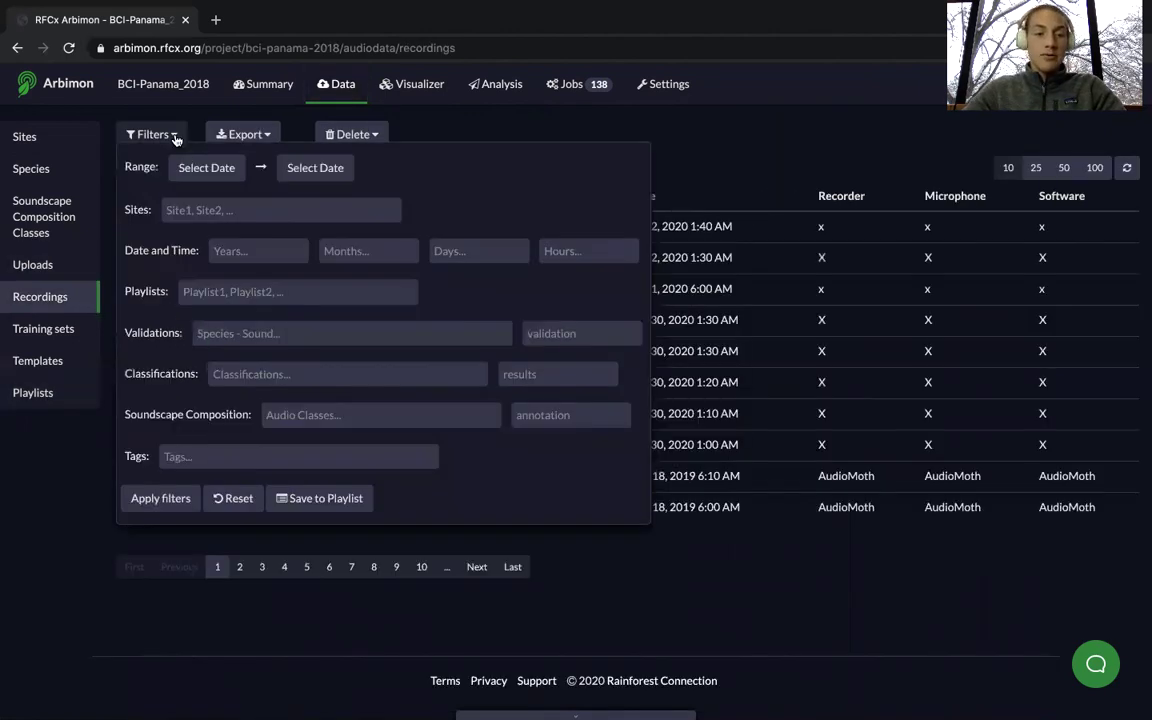
{"action": "left_click", "coordinate": [247, 377]}
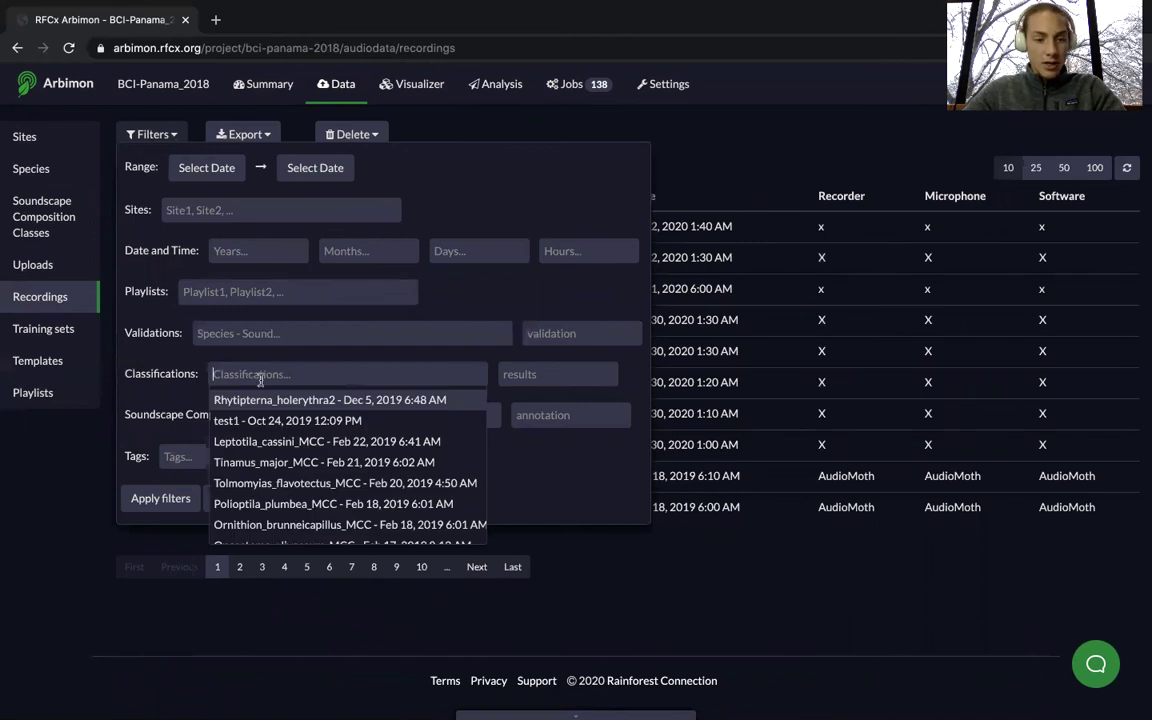
{"action": "left_click", "coordinate": [295, 422]}
{"action": "left_click", "coordinate": [537, 377]}
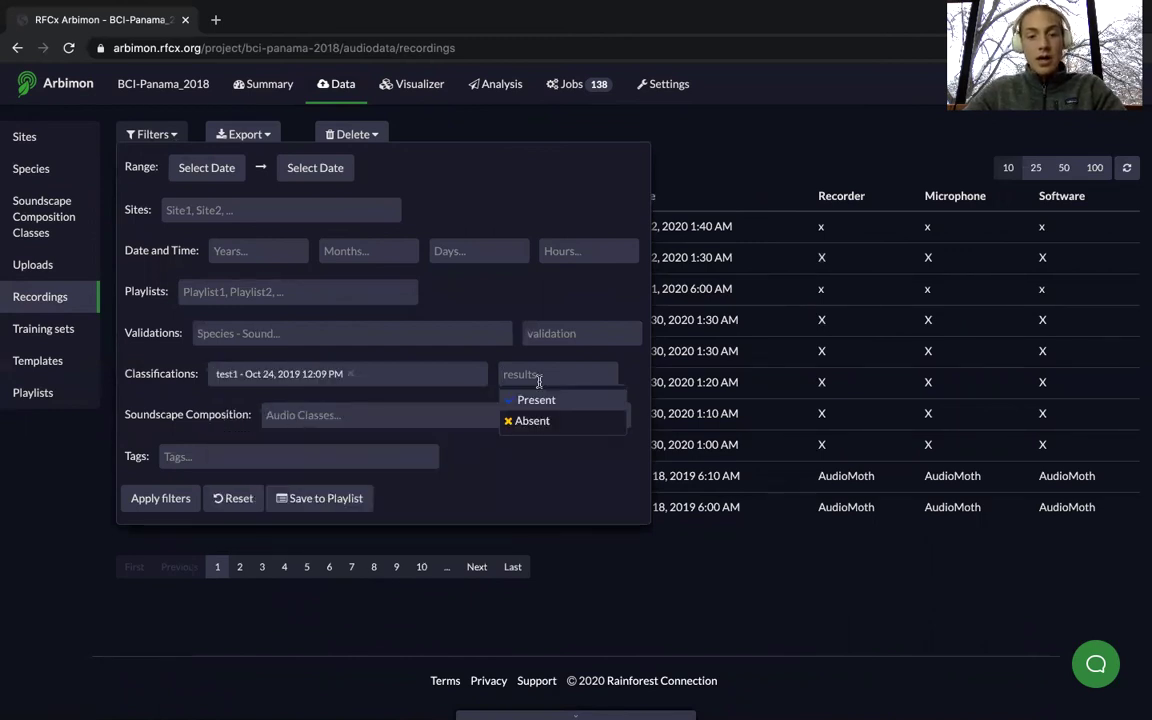
{"action": "left_click", "coordinate": [553, 400]}
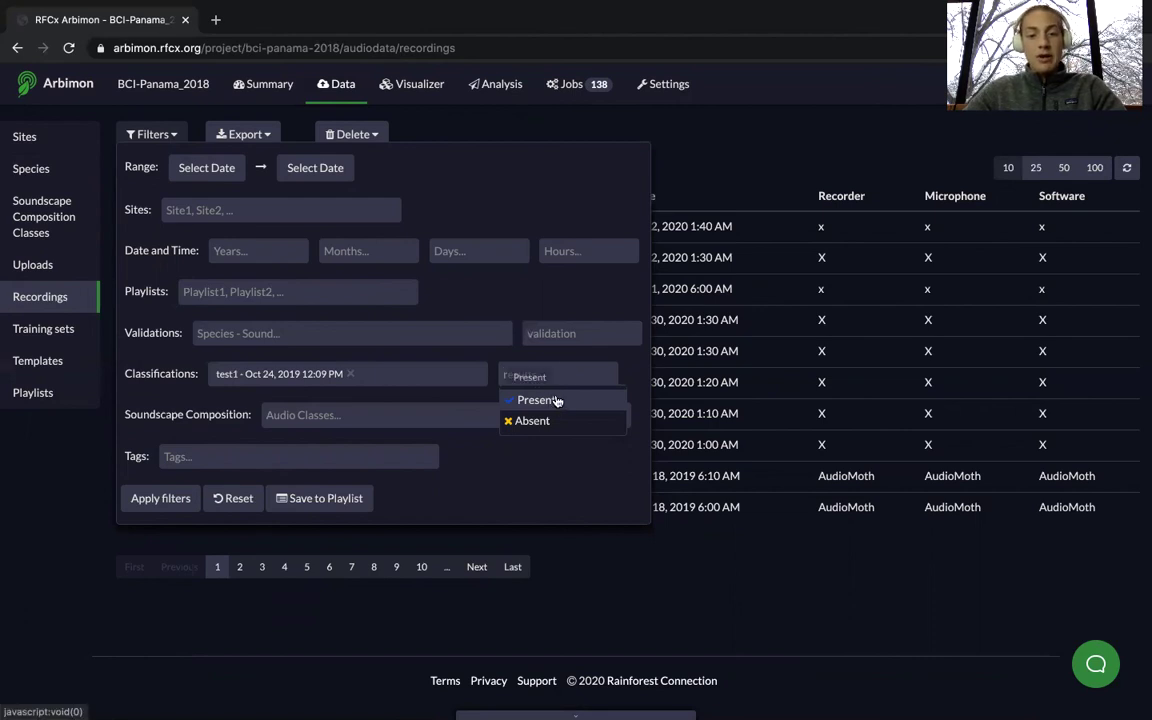
{"action": "left_click", "coordinate": [175, 508]}
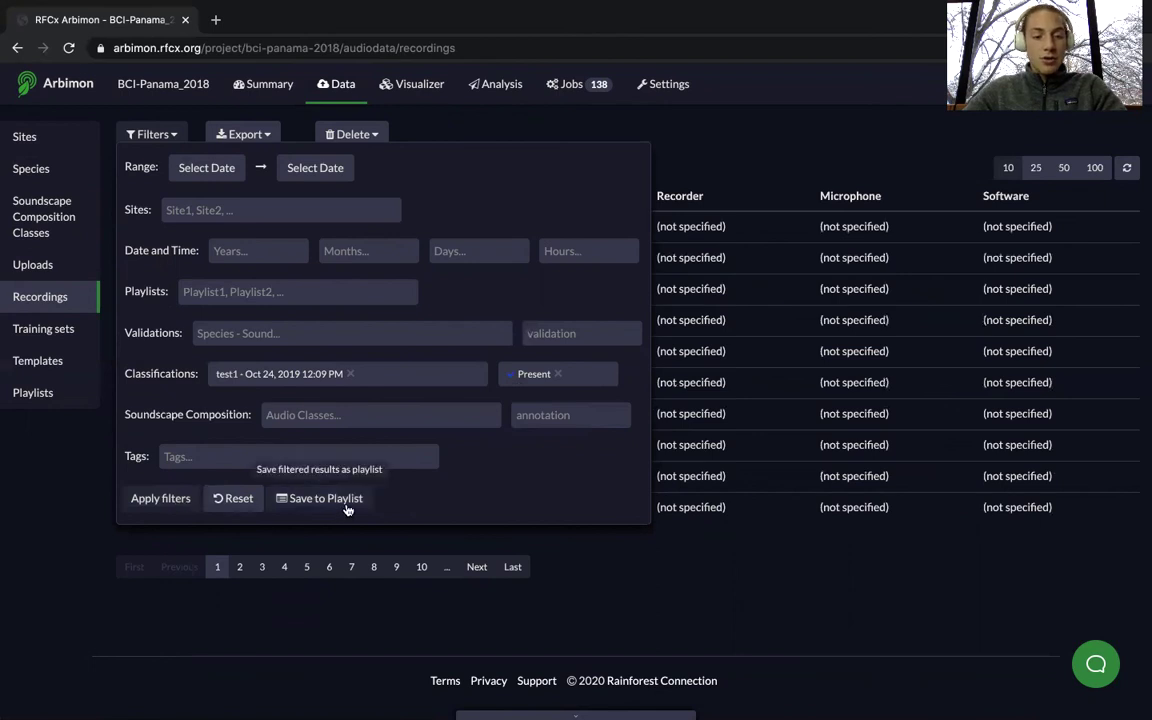
- Save the filtered recordings as a playlist named 'Test1 results'
{"action": "left_click", "coordinate": [347, 507]}
{"action": "left_click", "coordinate": [450, 200]}
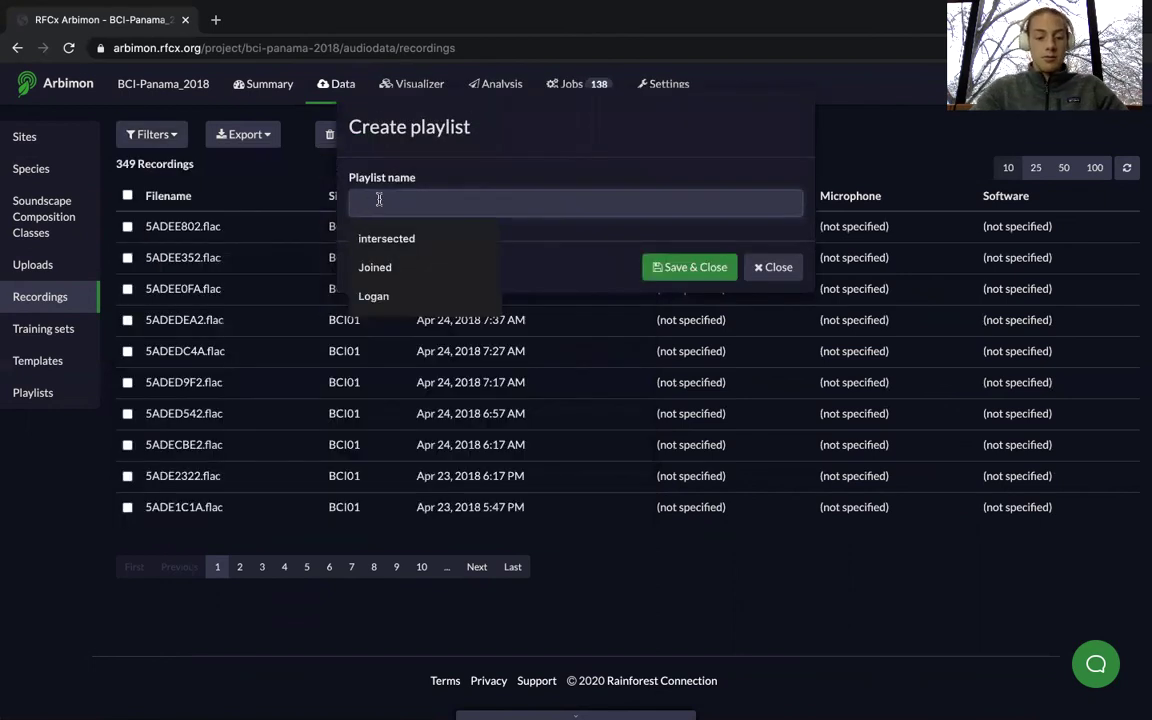
{"action": "type", "text": "Test1 results"}
{"action": "left_click", "coordinate": [688, 275]}
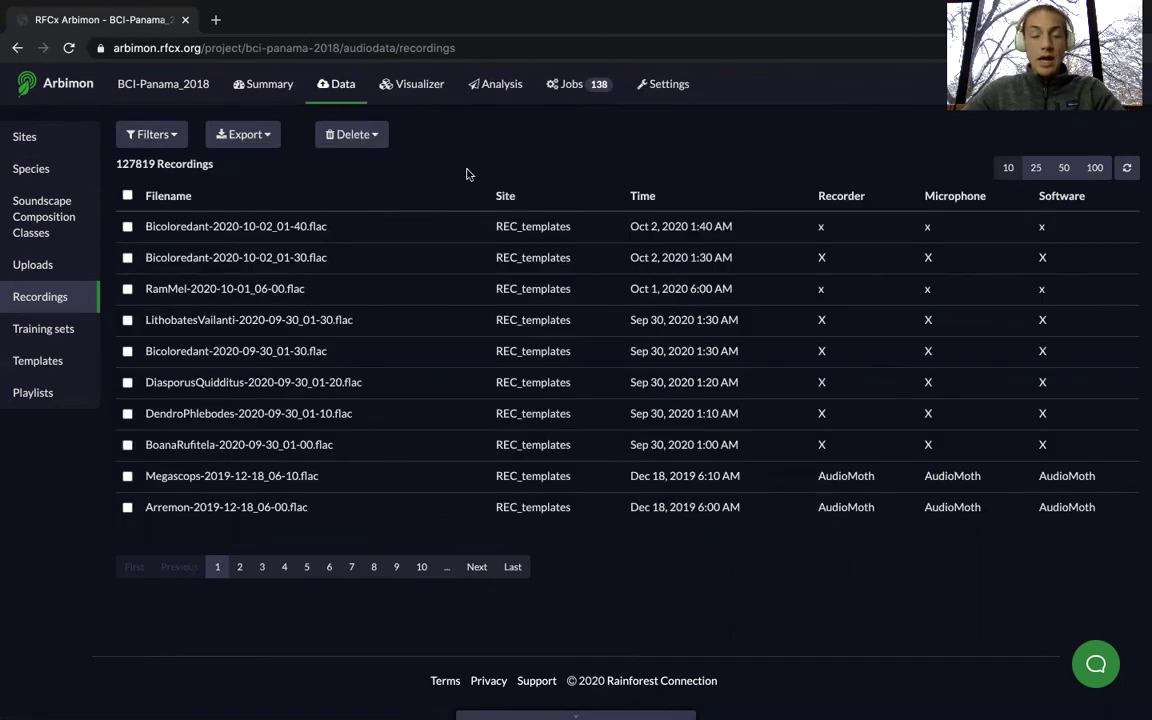
- In the Visualizer, browse the Test1 results playlist and open its 6:57 AM recording's spectrogram
{"action": "left_click", "coordinate": [426, 90]}
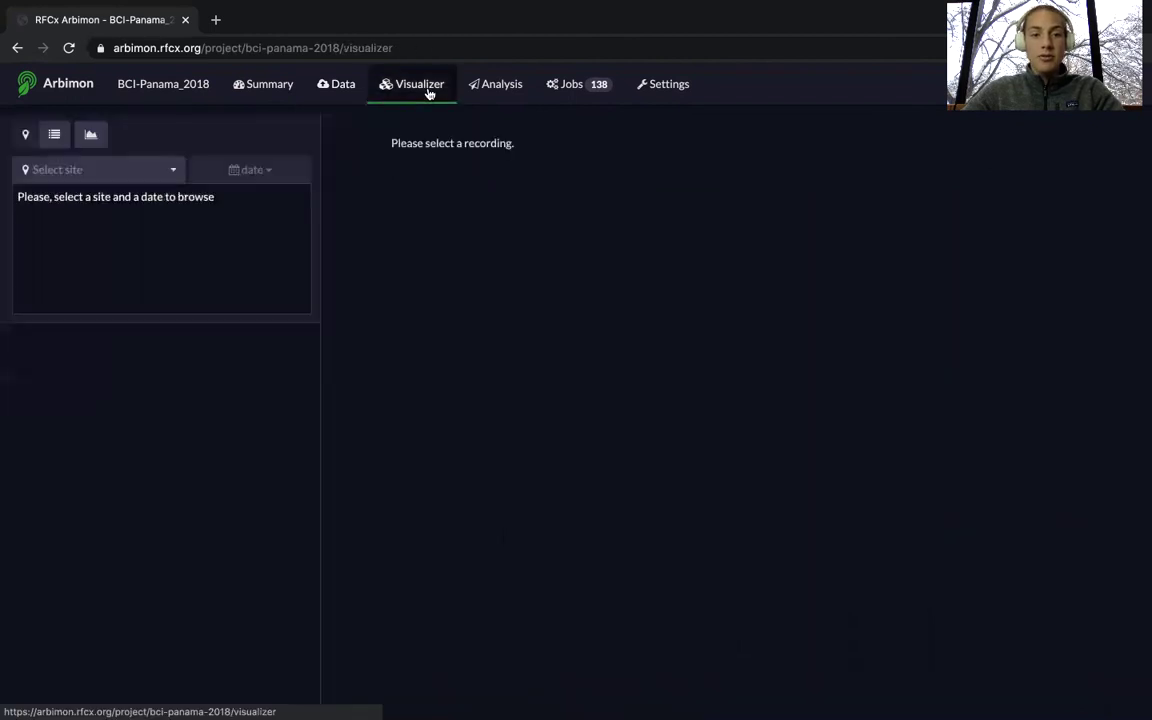
{"action": "left_click", "coordinate": [56, 134]}
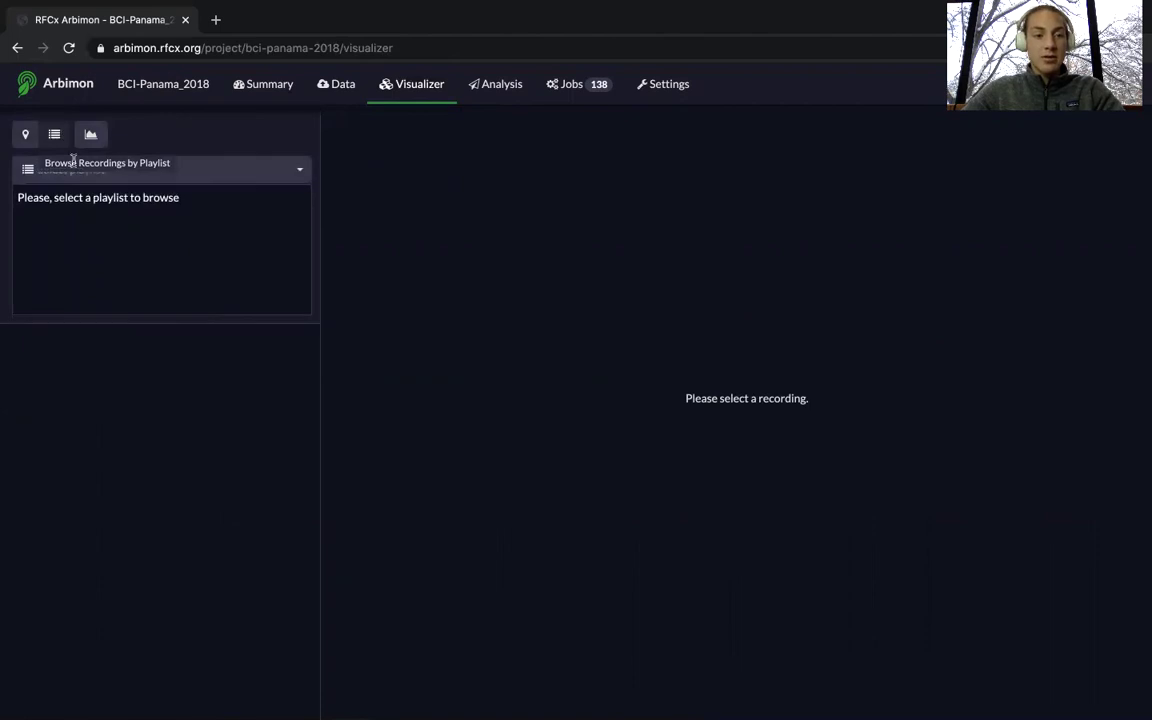
{"action": "left_click", "coordinate": [78, 170]}
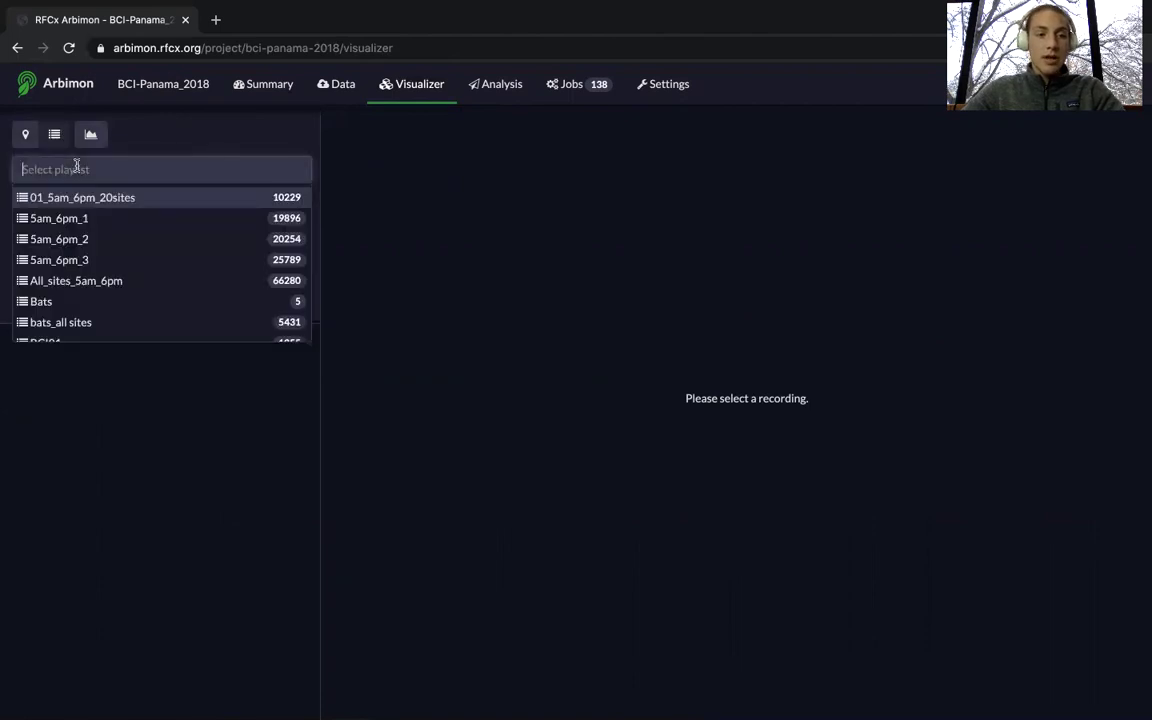
{"action": "scroll", "coordinate": [113, 278], "scroll_direction": "down", "scroll_amount": 5}
{"action": "left_click", "coordinate": [216, 259]}
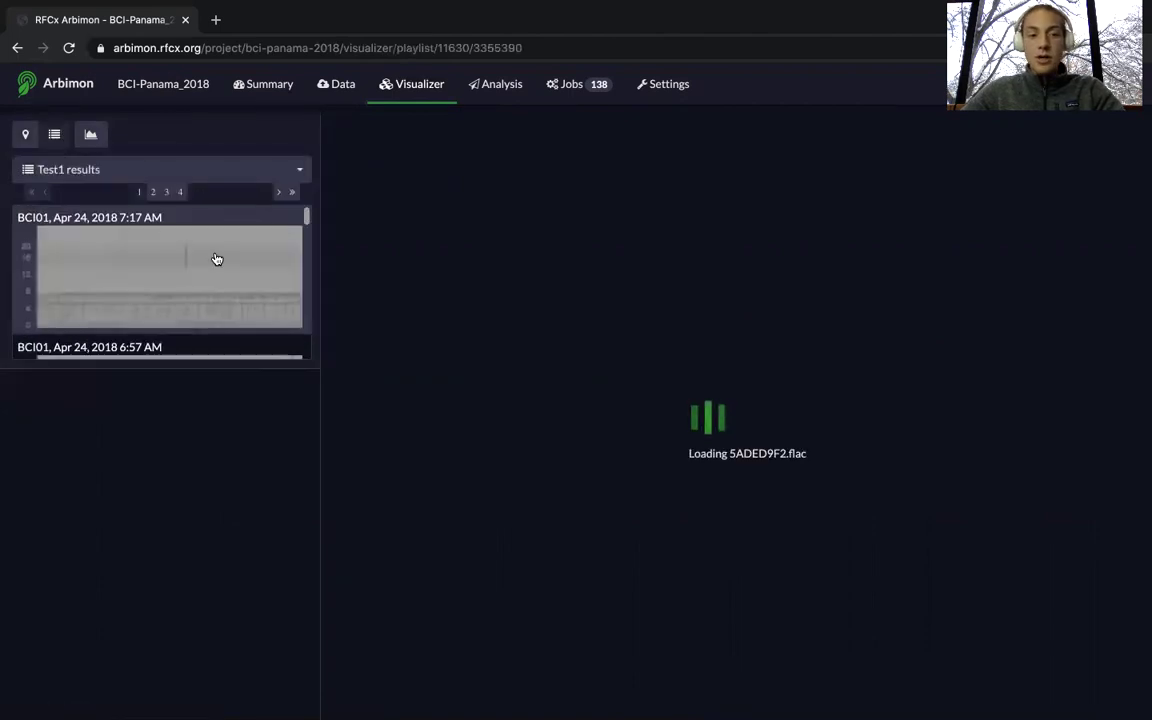
{"action": "scroll", "coordinate": [207, 280], "scroll_direction": "down", "scroll_amount": 2}
{"action": "scroll", "coordinate": [207, 279], "scroll_direction": "down", "scroll_amount": 2}
{"action": "left_click", "coordinate": [206, 290]}
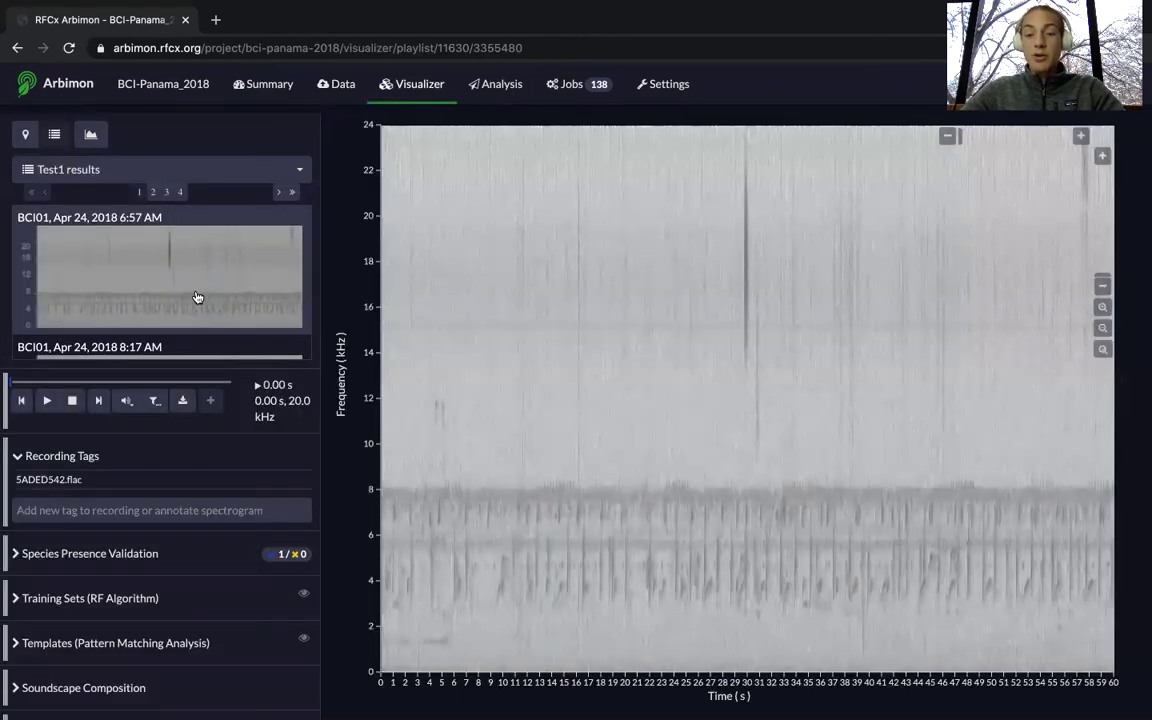